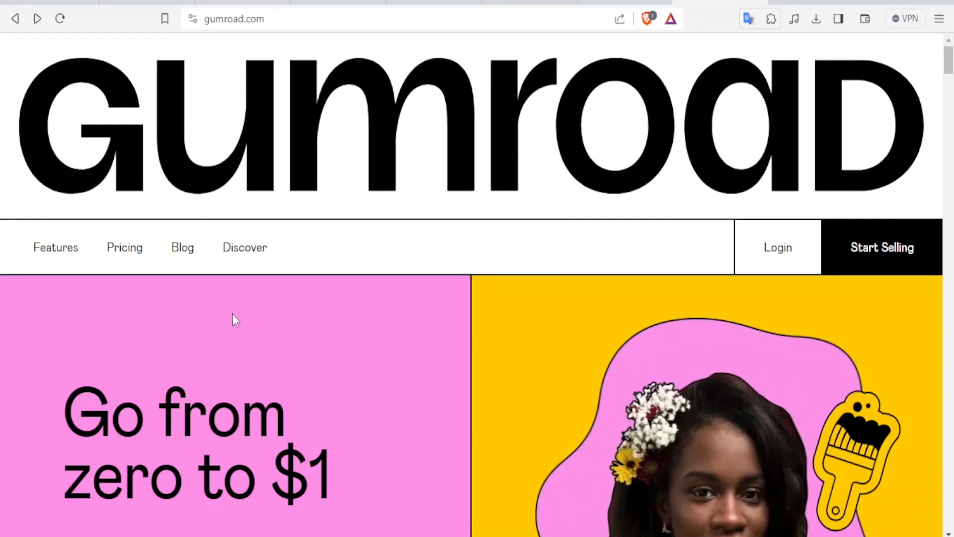
left_click(274, 17)
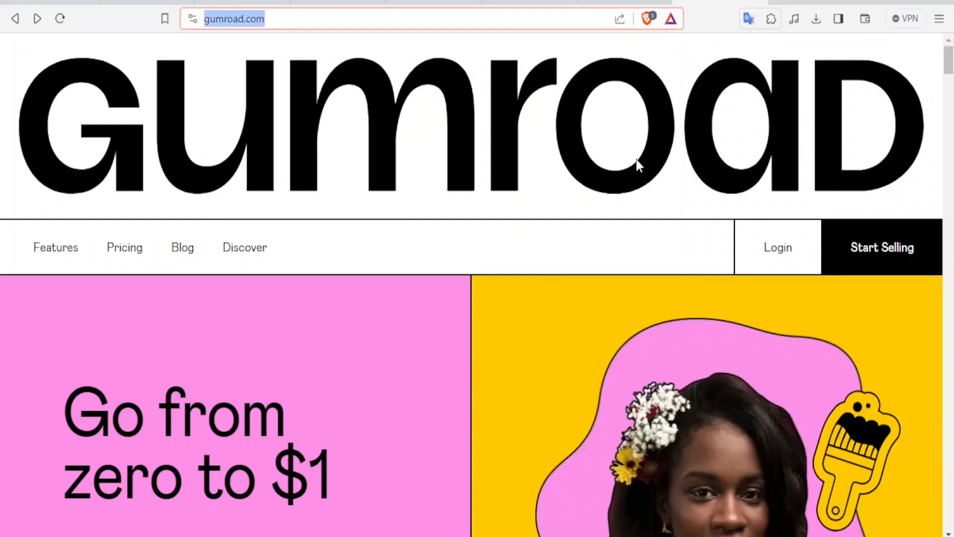
left_click(781, 253)
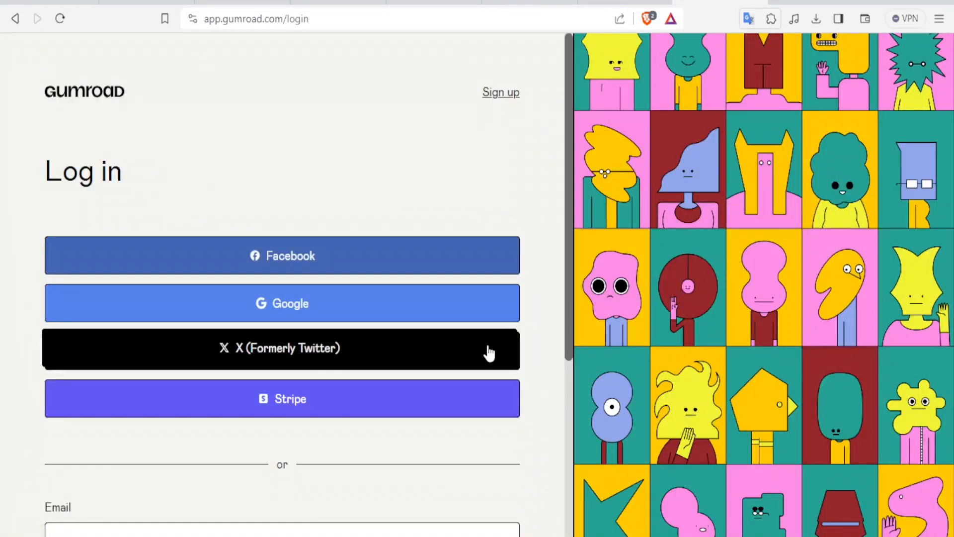
scroll(489, 353, "down", 5)
scroll(487, 351, "up", 5)
left_click(516, 99)
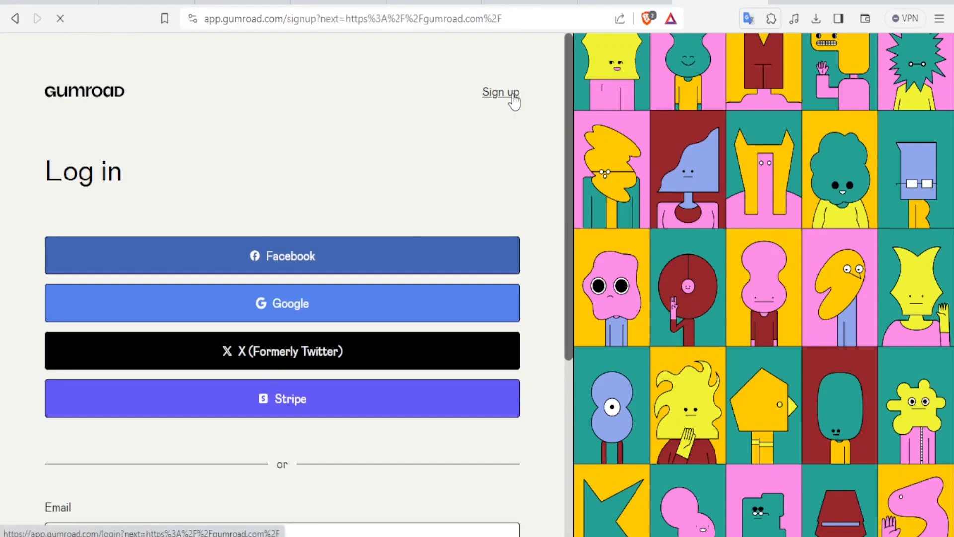
Create the Gumroad account by filling in the email address and the account password.
scroll(395, 288, "down", 3)
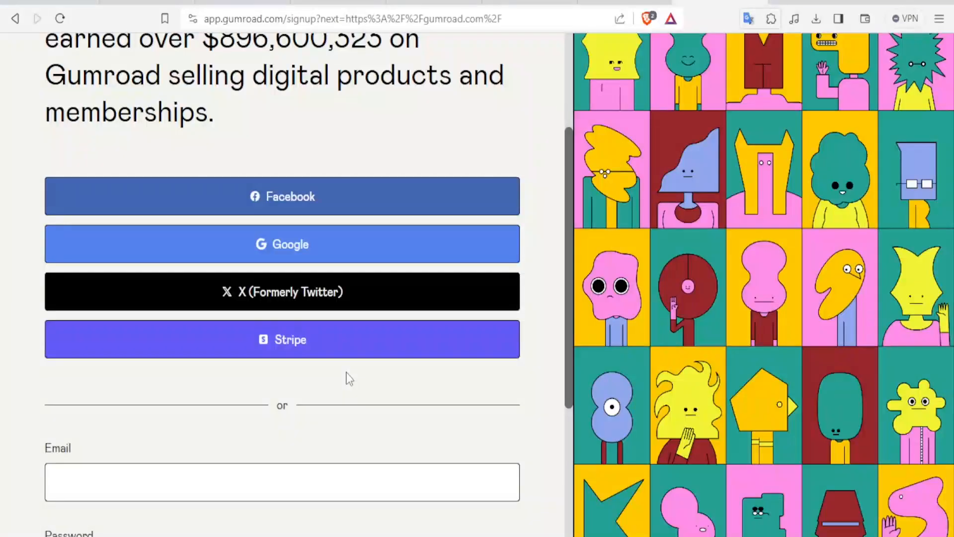
scroll(348, 379, "down", 2)
scroll(349, 379, "down", 2)
left_click(256, 333)
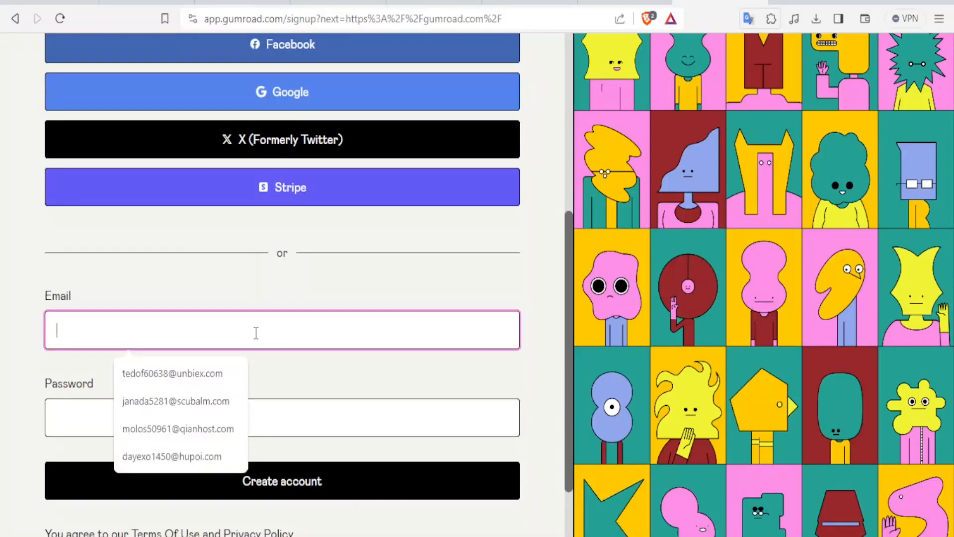
key("ctrl+v")
left_click(169, 427)
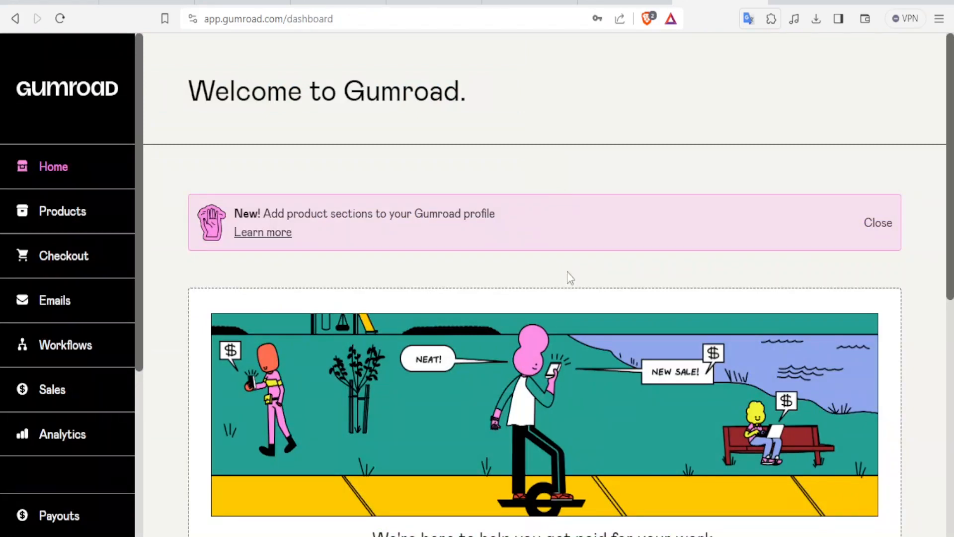
Look over the dashboard, go to the products page and start a new product.
scroll(568, 272, "down", 6)
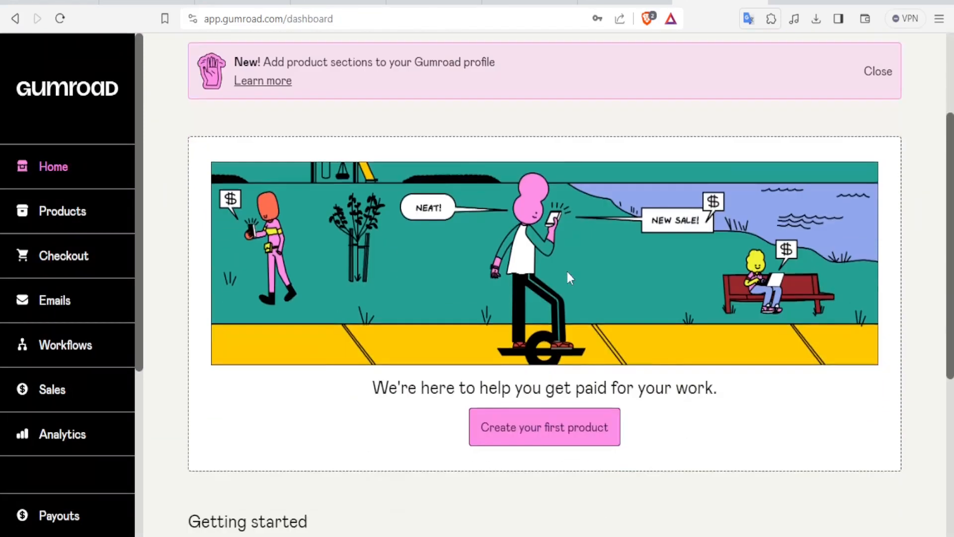
scroll(567, 272, "down", 2)
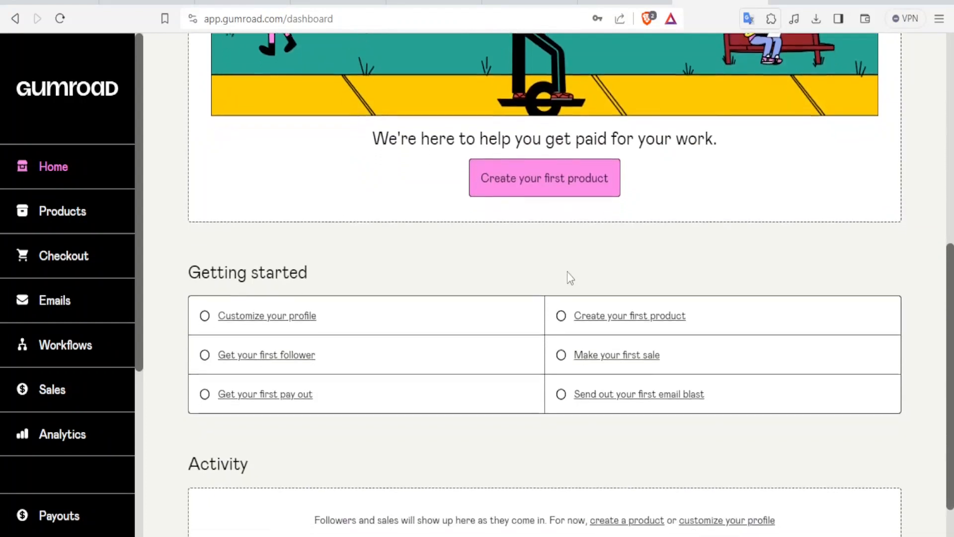
scroll(567, 273, "up", 2)
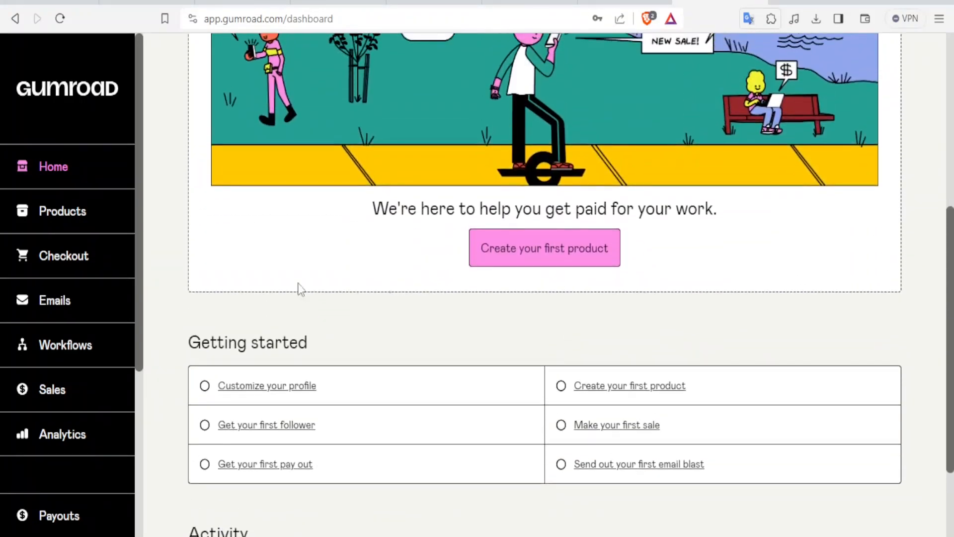
left_click(103, 230)
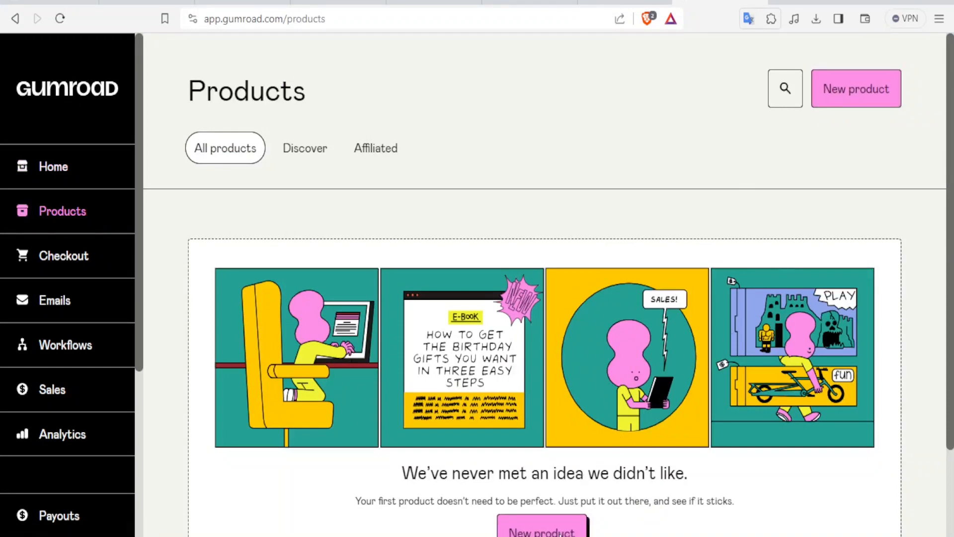
scroll(562, 527, "down", 2)
left_click(519, 435)
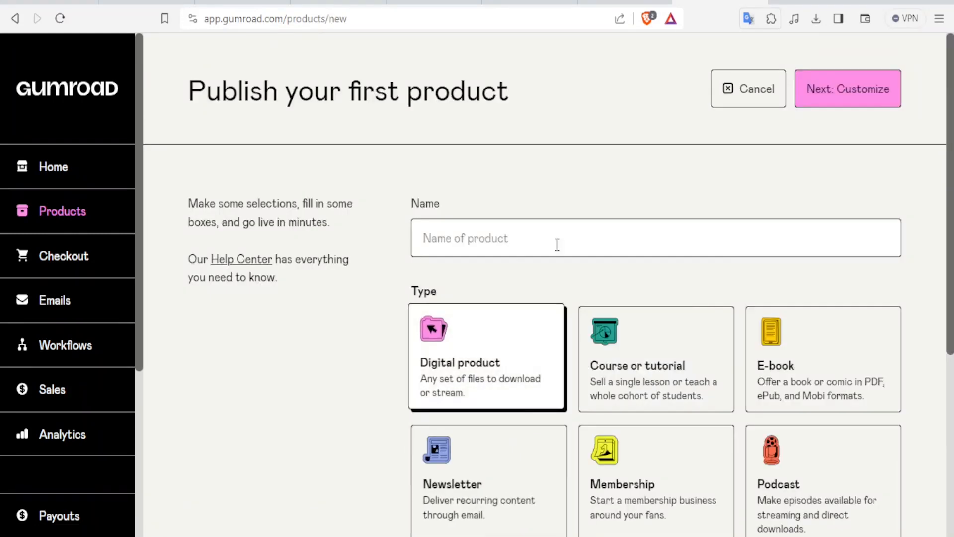
Name the new product "Time Master EBook" and set its type to E-book.
scroll(696, 282, "down", 3)
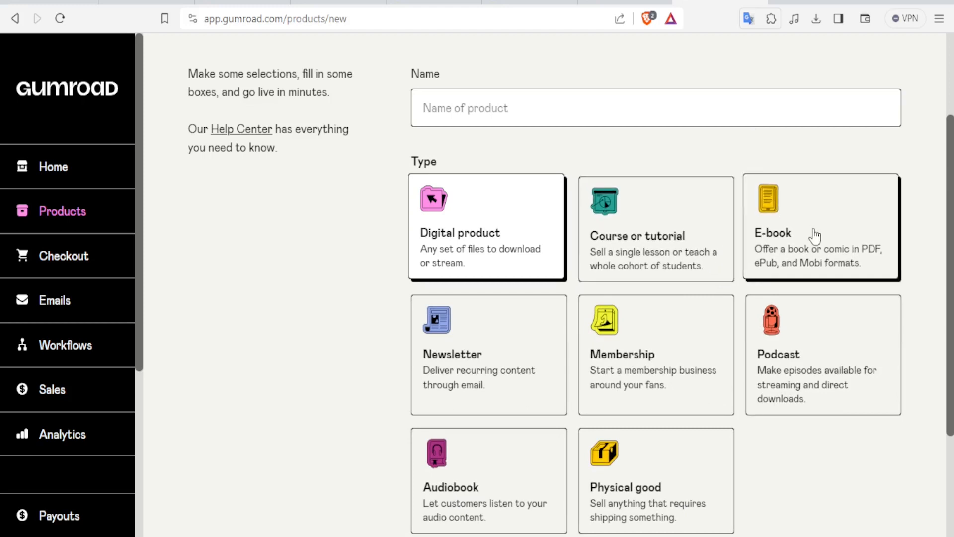
left_click(574, 112)
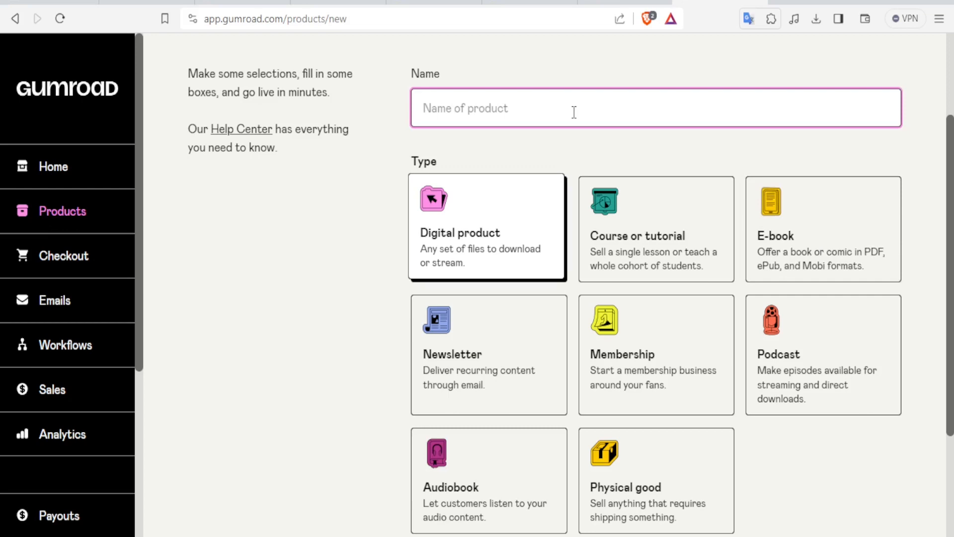
type("Time Master E")
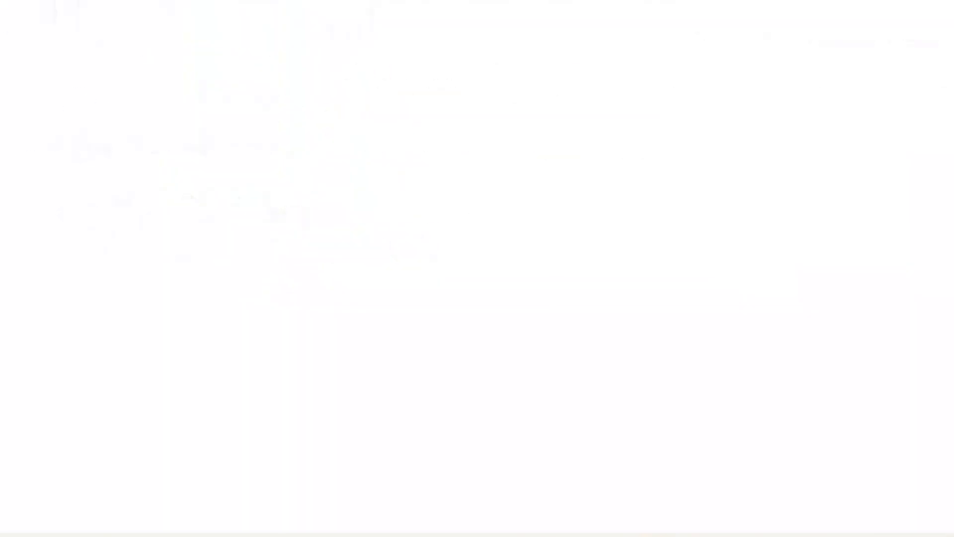
type("Book")
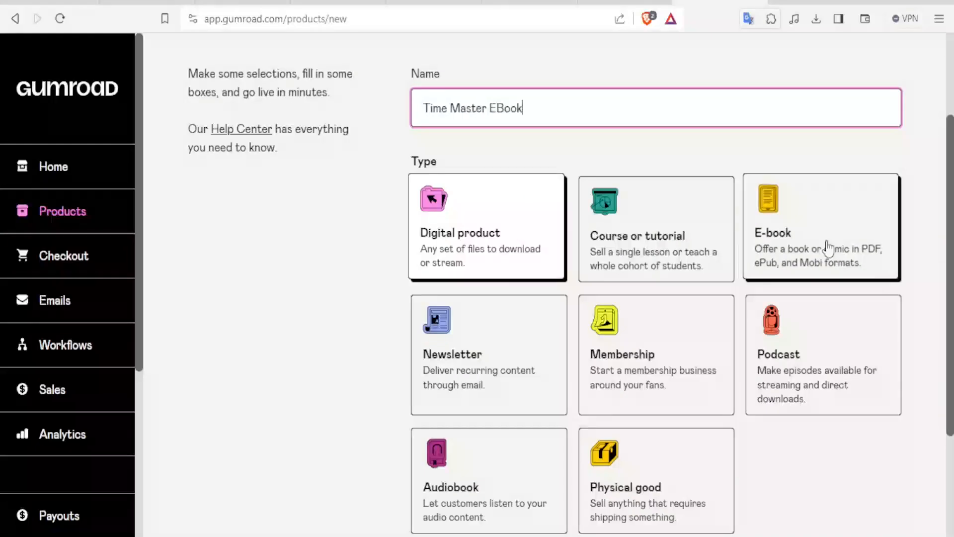
left_click(828, 247)
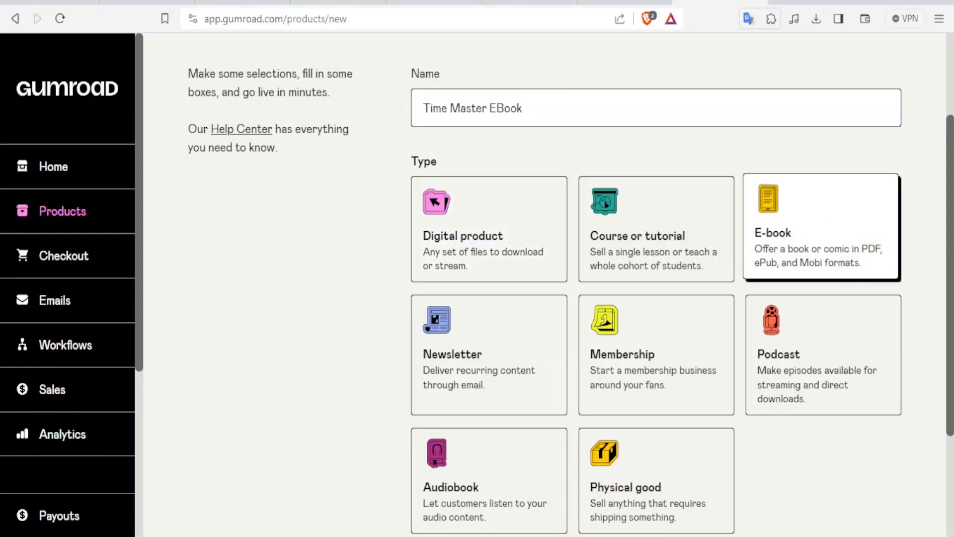
Set the product's price to 29 in US Dollars and continue to the customization page.
scroll(951, 246, "down", 1)
scroll(951, 246, "down", 3)
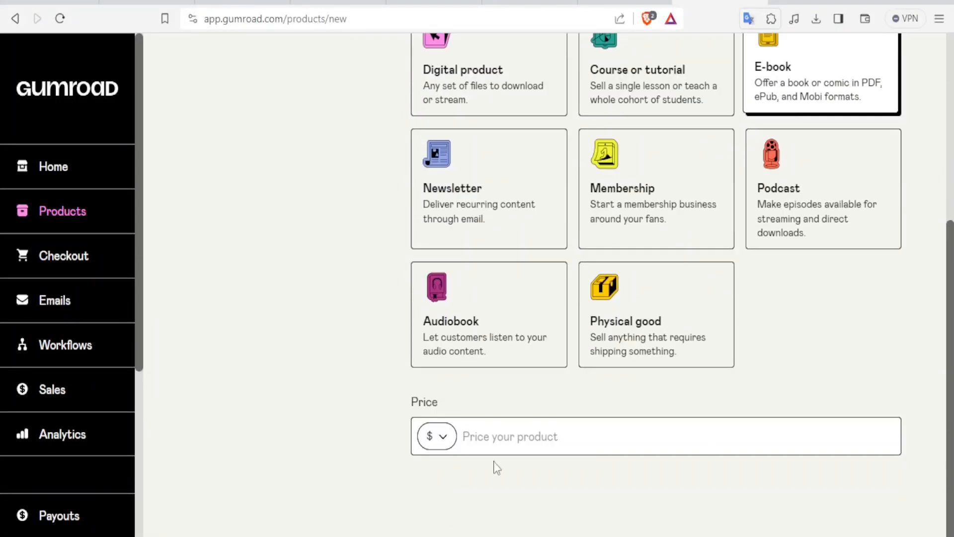
left_click(444, 441)
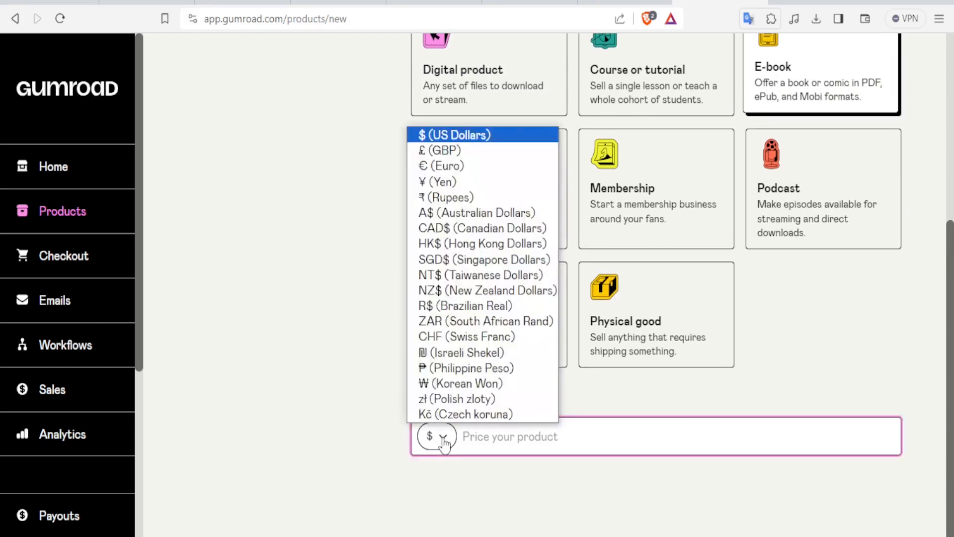
left_click(434, 135)
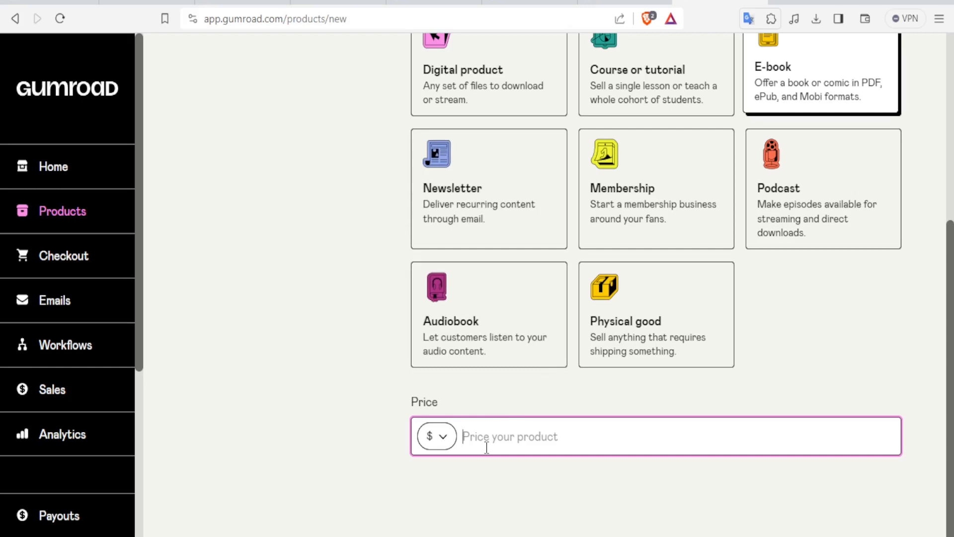
type("3")
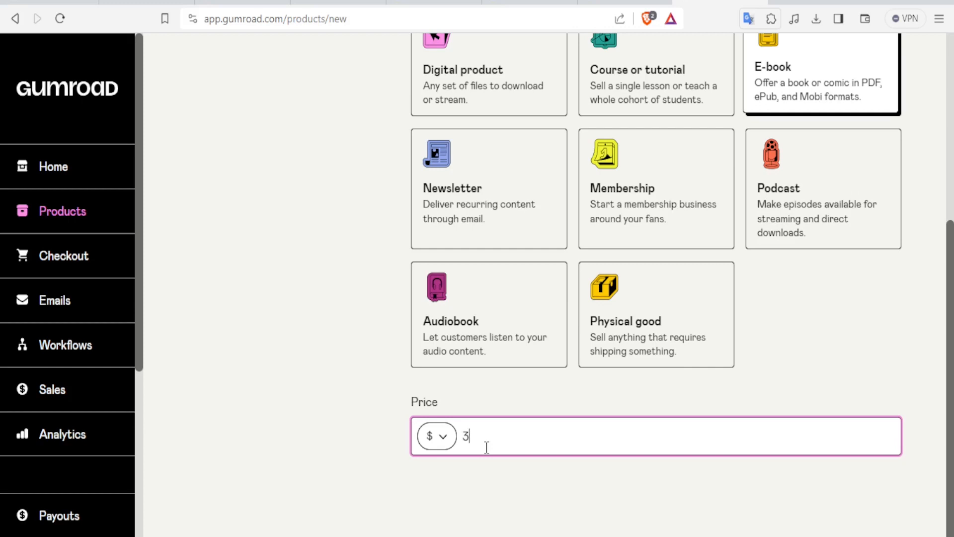
type("29")
key("BackSpace")
key("BackSpace")
key("BackSpace")
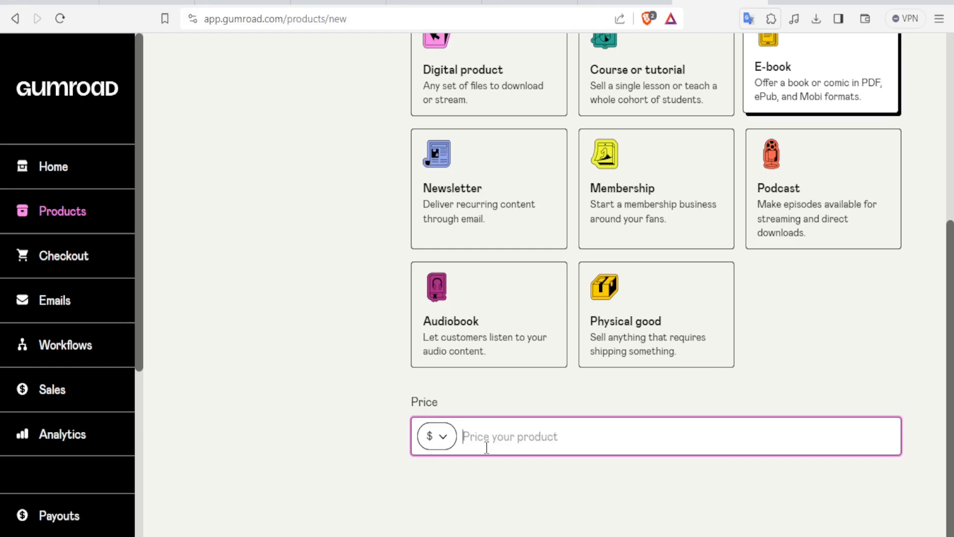
type("29")
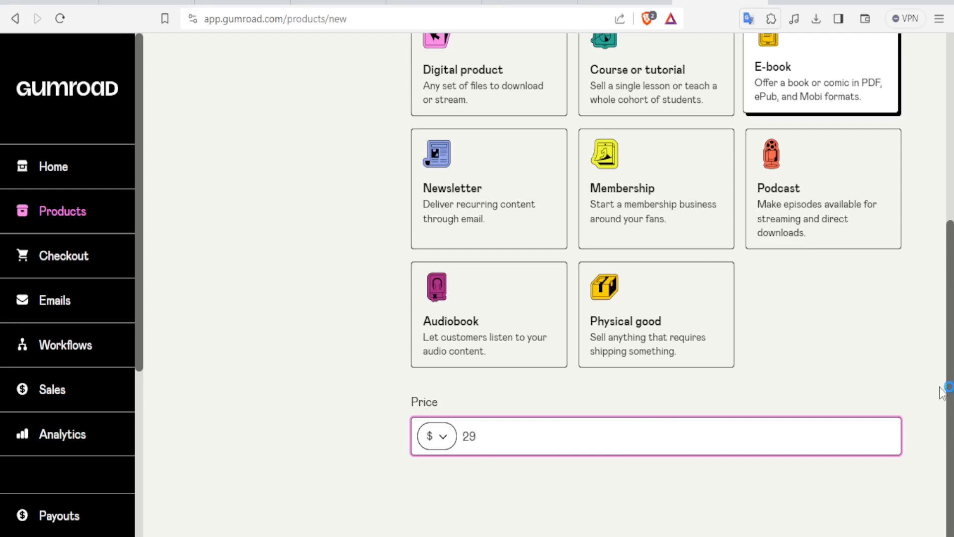
scroll(951, 401, "up", 6)
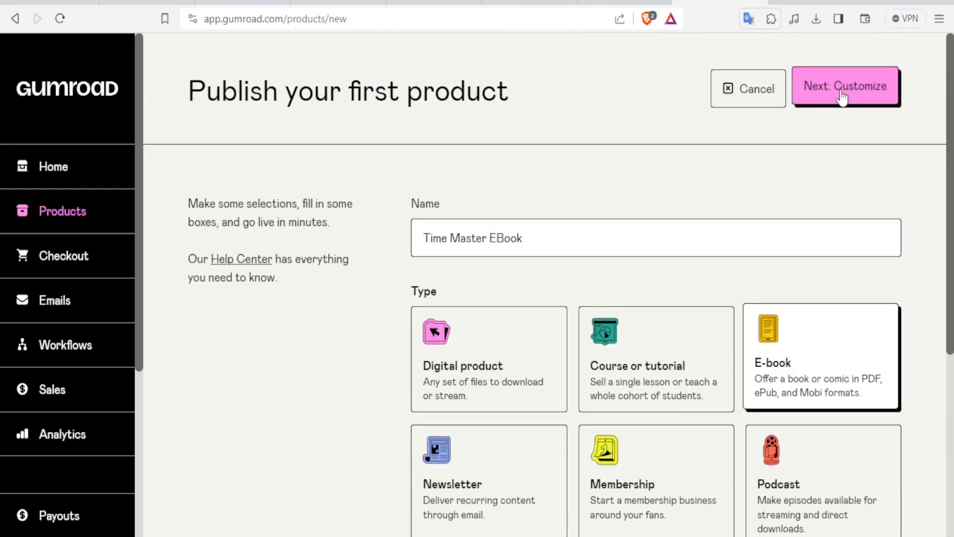
left_click(841, 94)
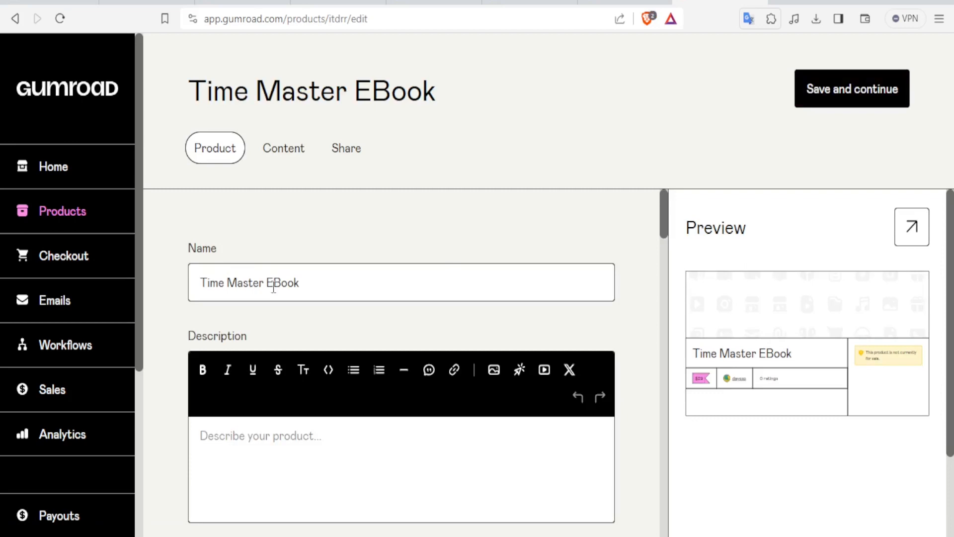
Place the cursor in the empty product description and switch to the Time Management Mastery chat in Bard.
left_click(266, 282)
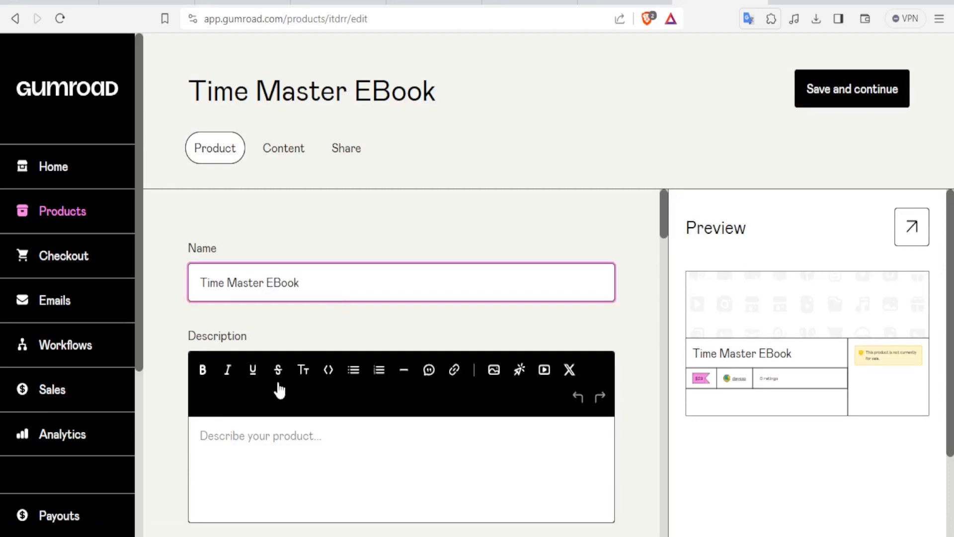
left_click(251, 429)
scroll(251, 429, "down", 2)
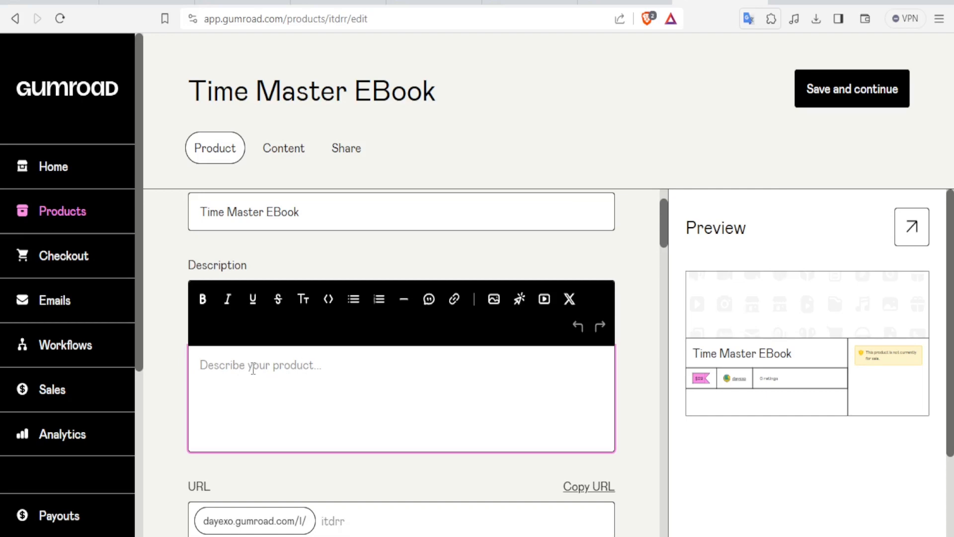
left_click(342, 2)
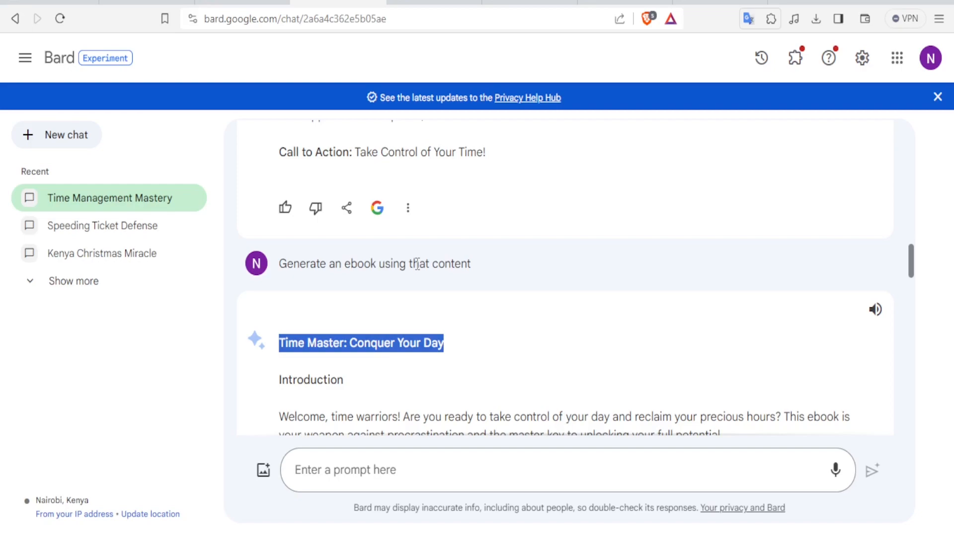
Review the generated ebook content and send the prompt "Give a description for the book above".
scroll(502, 301, "down", 6)
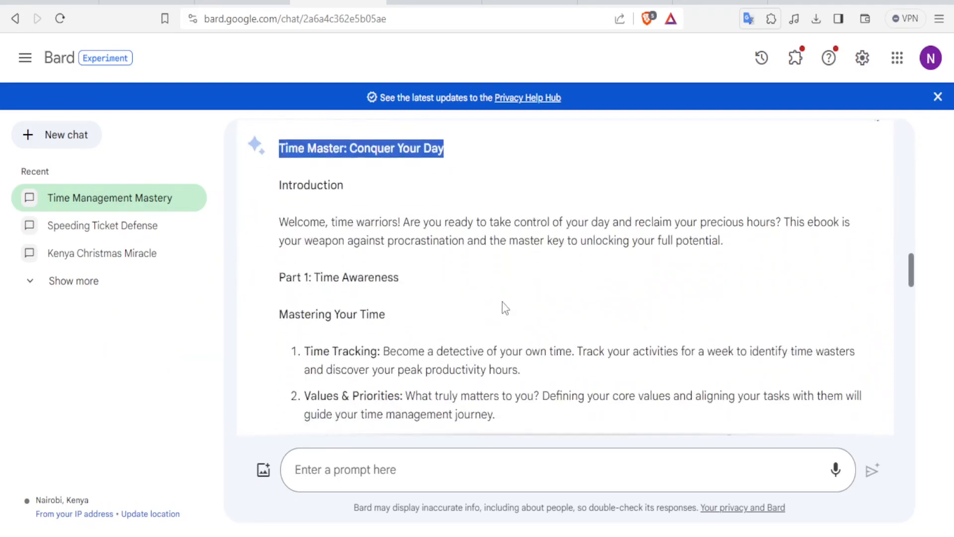
scroll(503, 304, "down", 20)
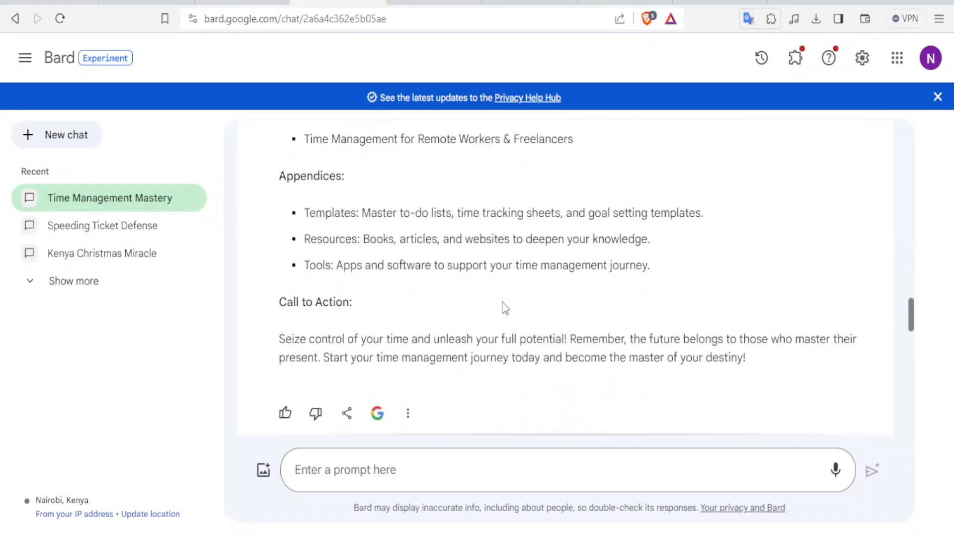
scroll(504, 308, "down", 15)
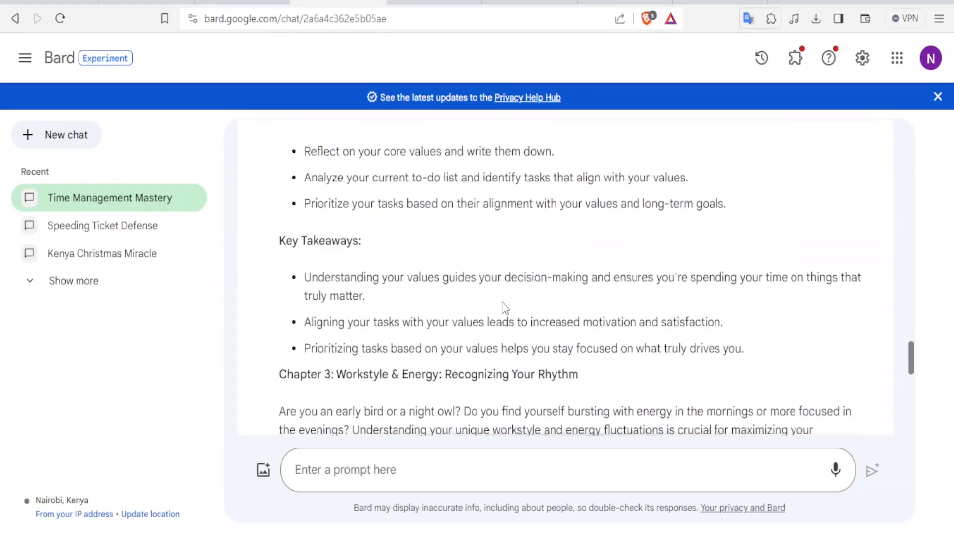
scroll(504, 307, "up", 15)
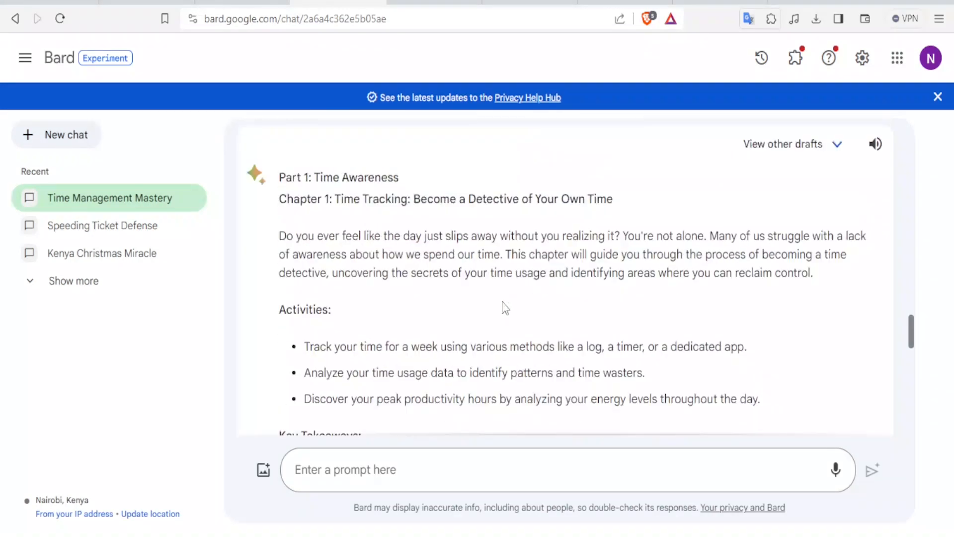
scroll(504, 308, "up", 1)
left_click(353, 471)
type("Desc")
key("BackSpace")
key("BackSpace")
key("BackSpace")
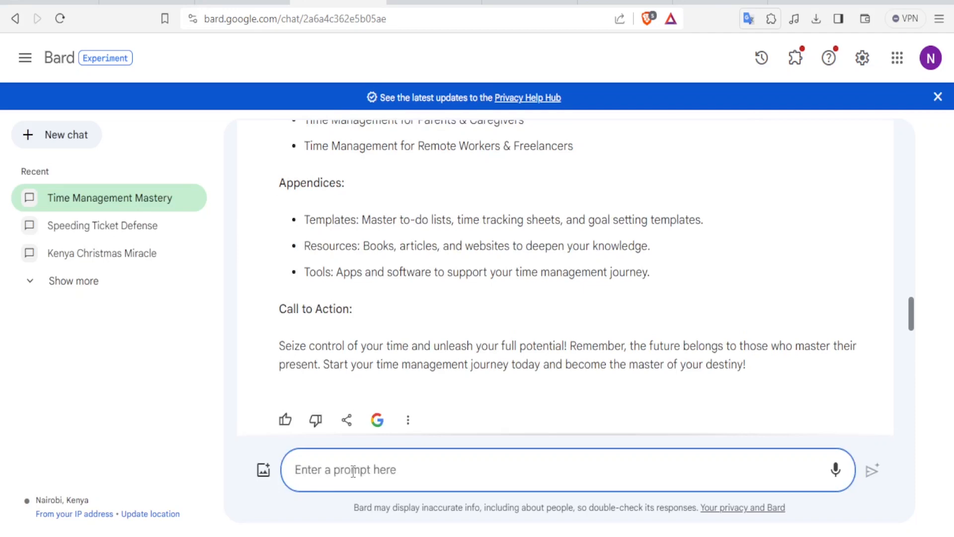
type("Give a description for the book above")
left_click(872, 471)
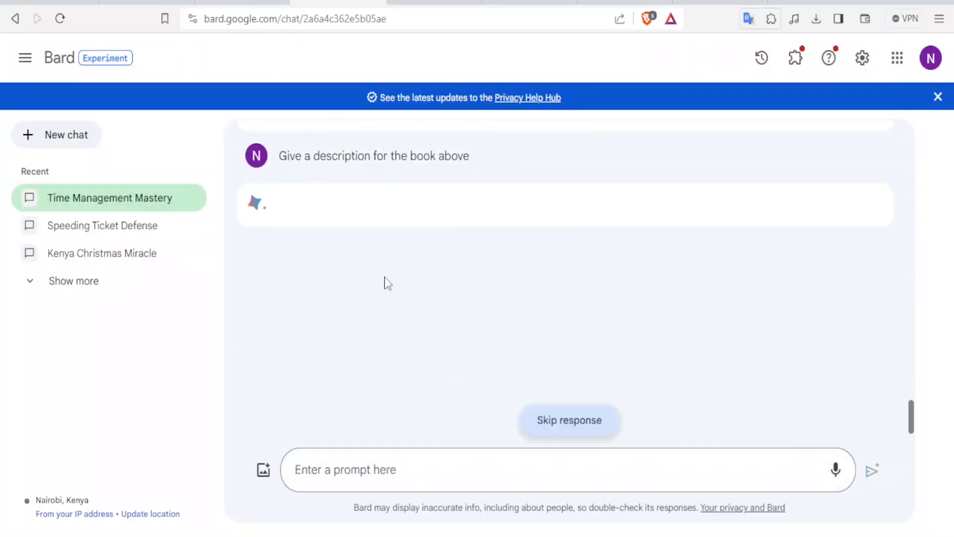
Copy the two opening paragraphs of Bard's generated book description and paste them into the Gumroad product description.
left_click_drag(488, 336, 278, 207)
left_click_drag(273, 331, 280, 287)
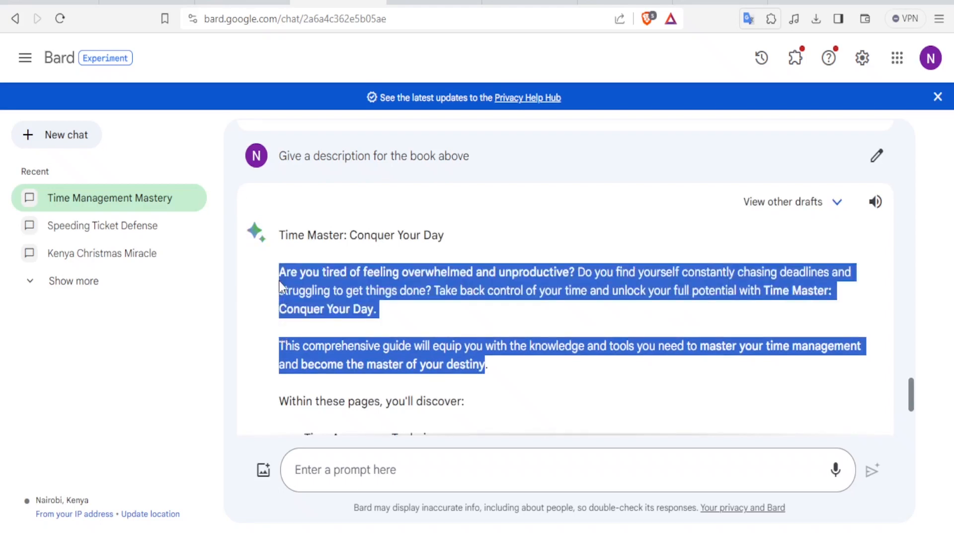
right_click(319, 291)
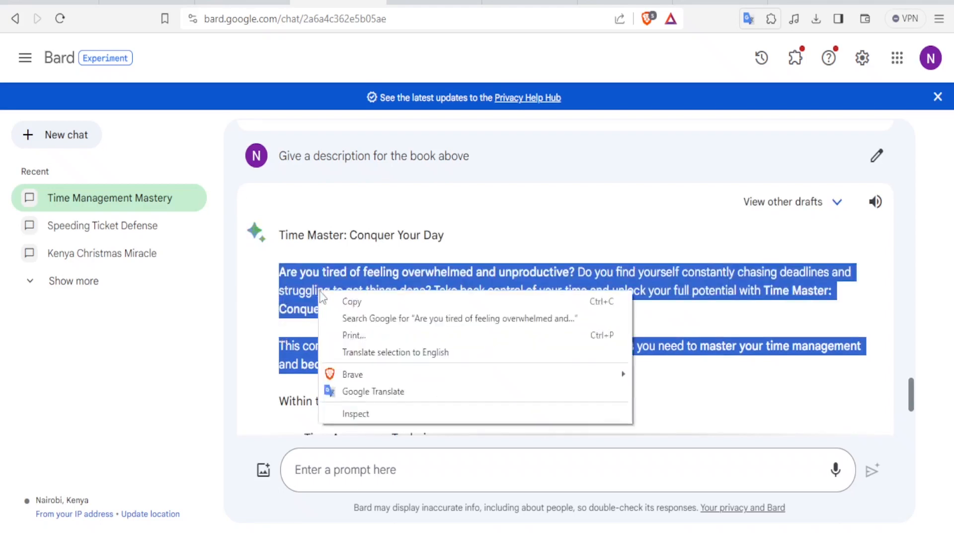
left_click(344, 304)
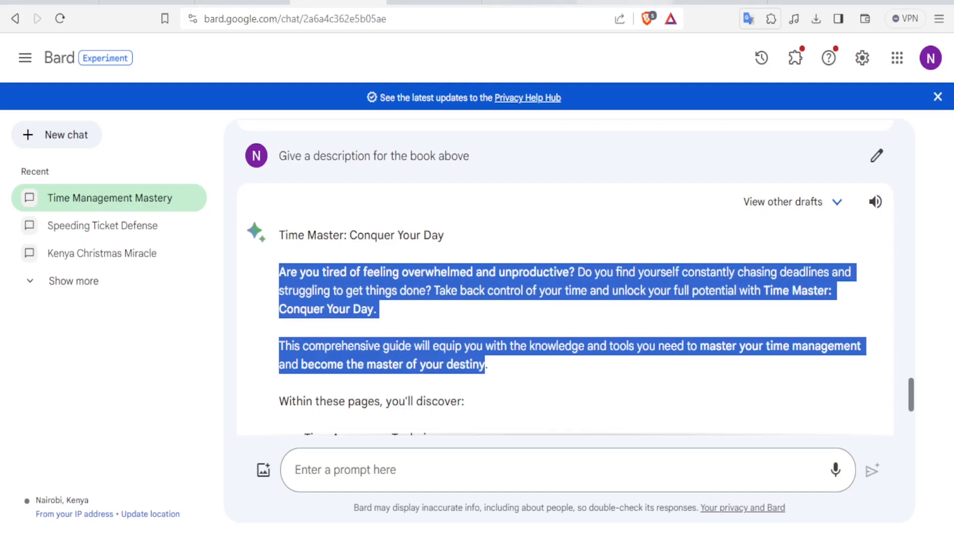
left_click(710, 2)
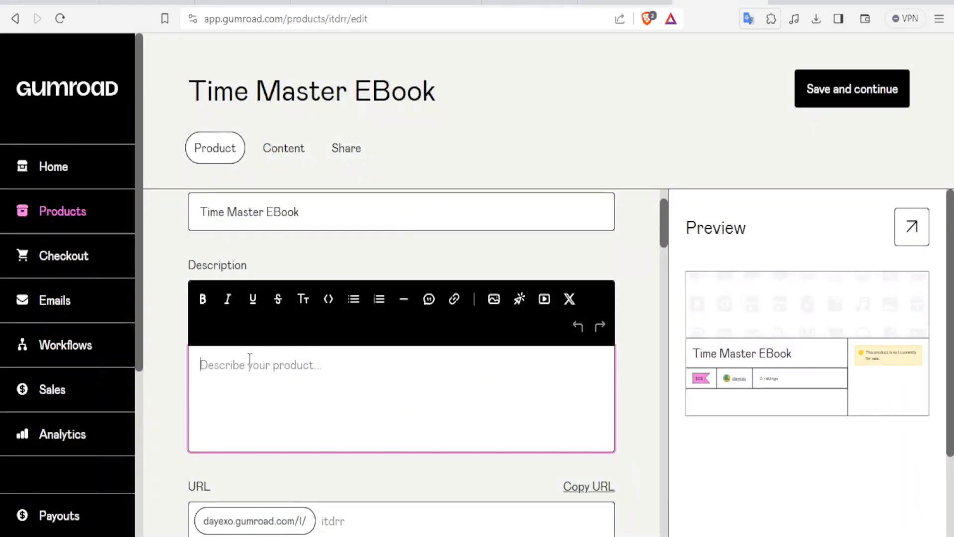
key("ctrl+v")
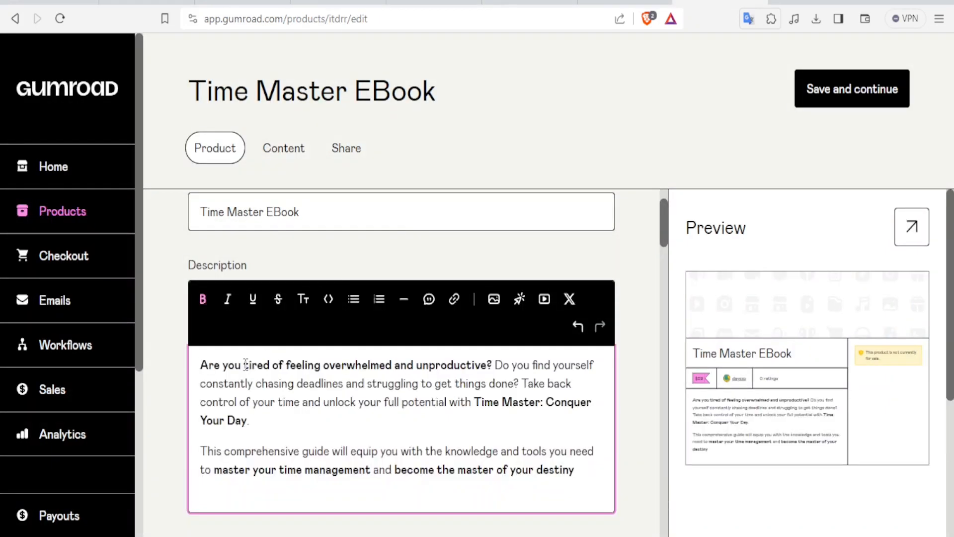
Format both paragraphs of the product description as a bulleted list.
scroll(470, 417, "down", 4)
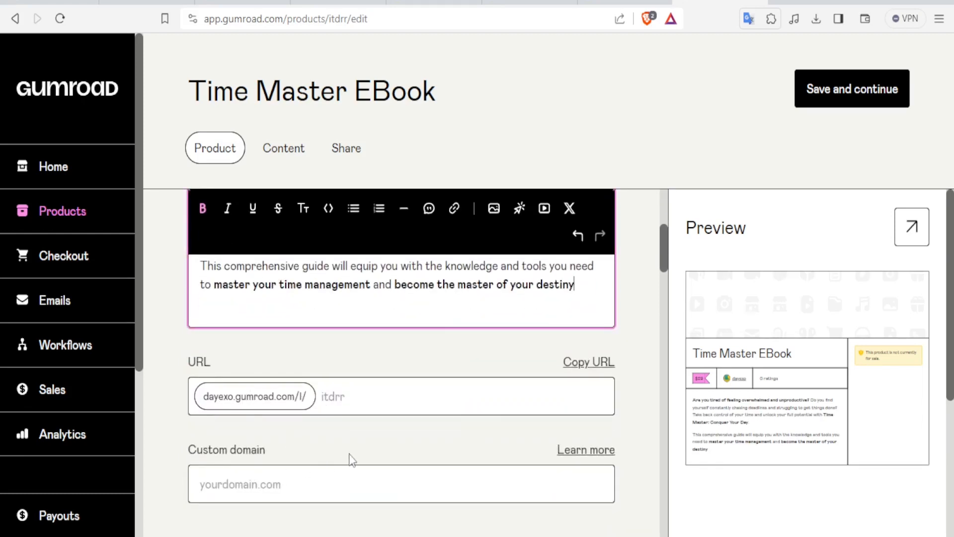
scroll(349, 454, "down", 2)
scroll(349, 453, "up", 8)
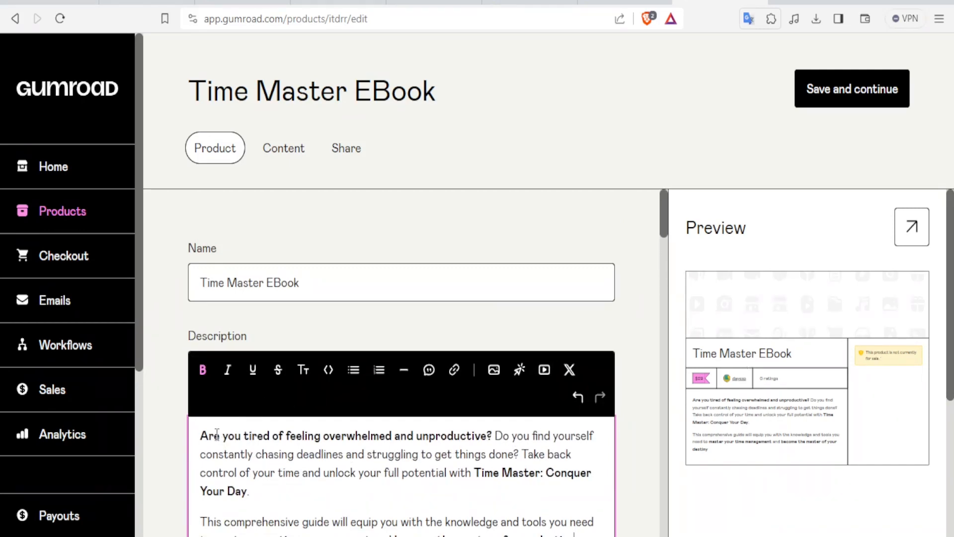
left_click_drag(204, 434, 213, 424)
scroll(213, 423, "down", 10)
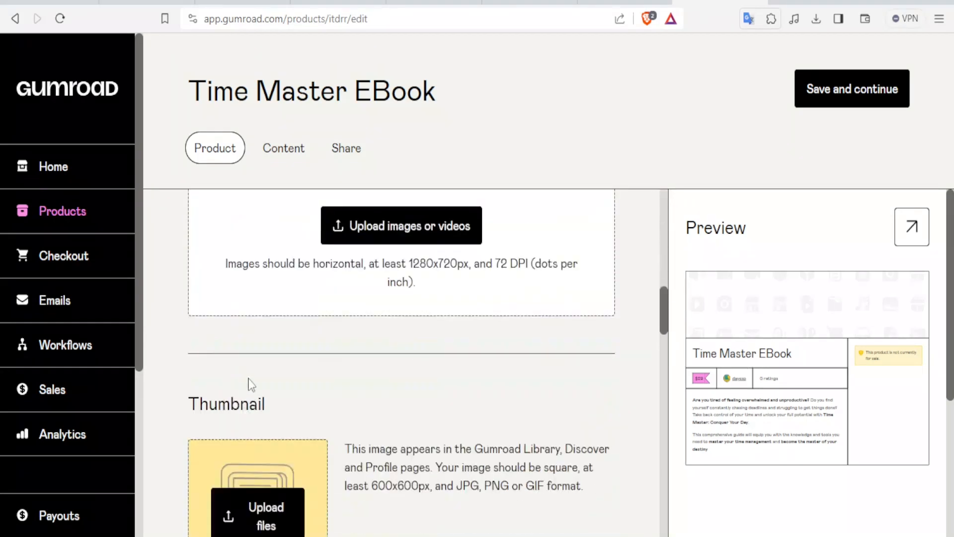
scroll(306, 247, "up", 10)
left_click_drag(306, 247, 333, 517)
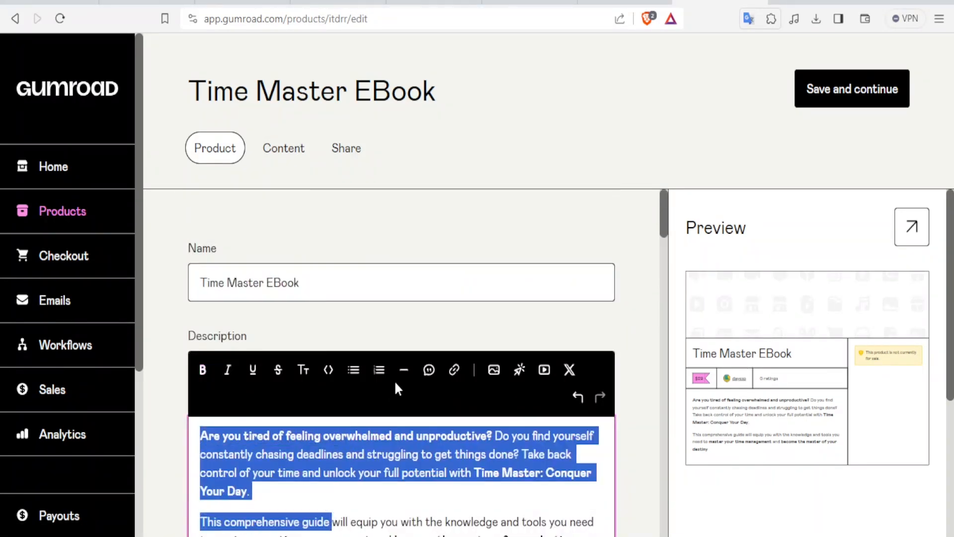
left_click(354, 369)
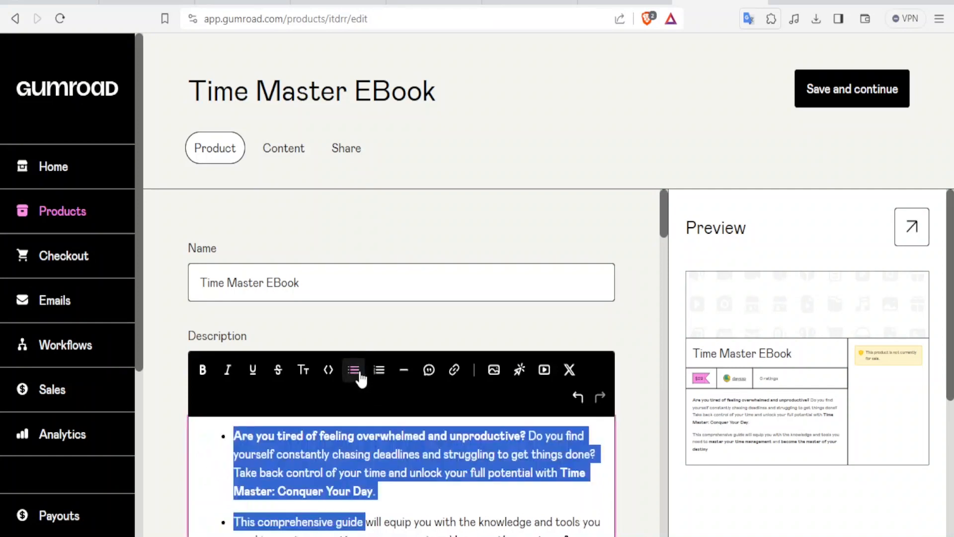
left_click(386, 481)
Check the size requirement for the product cover, then switch to Canva and create a custom design of 1280 × 720 px.
scroll(388, 464, "down", 3)
scroll(388, 461, "down", 1)
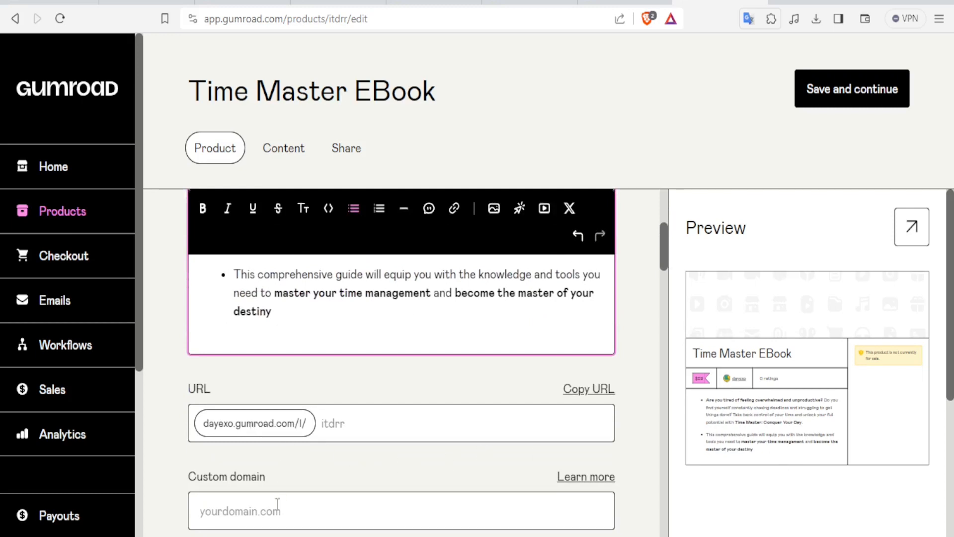
scroll(317, 367, "down", 5)
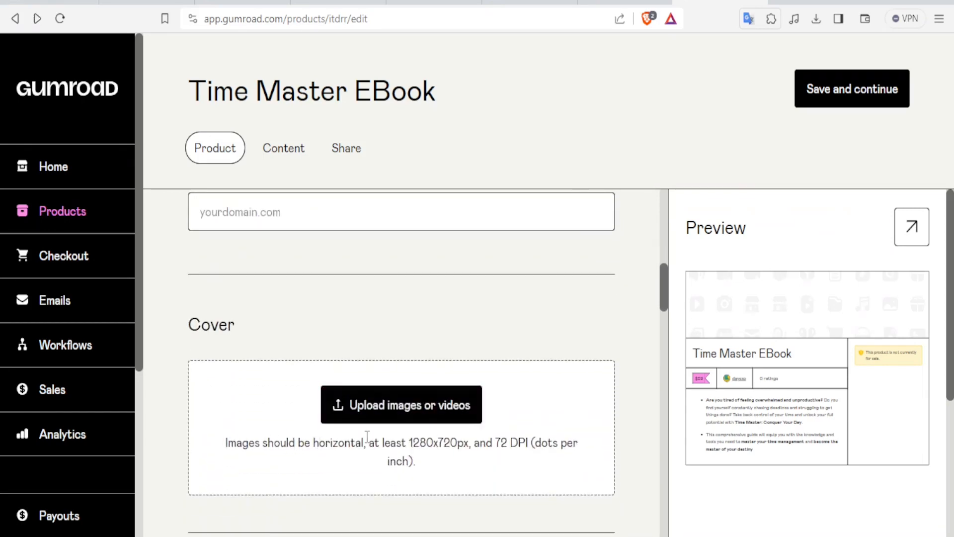
left_click_drag(414, 445, 458, 442)
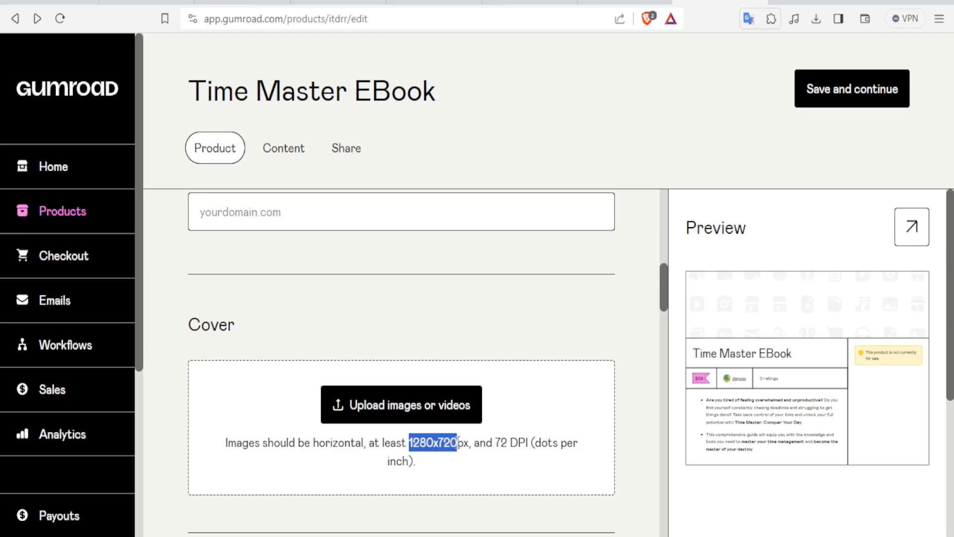
left_click(433, 3)
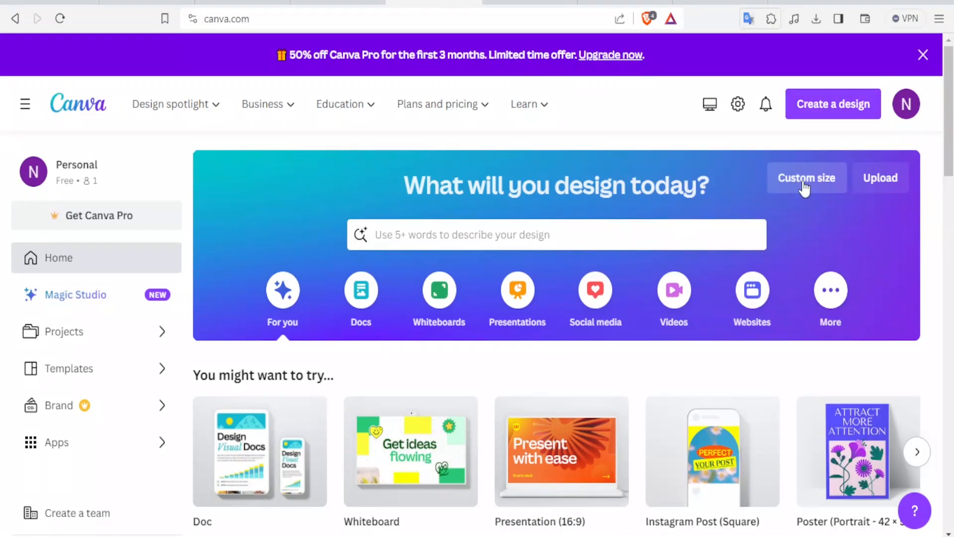
left_click(804, 185)
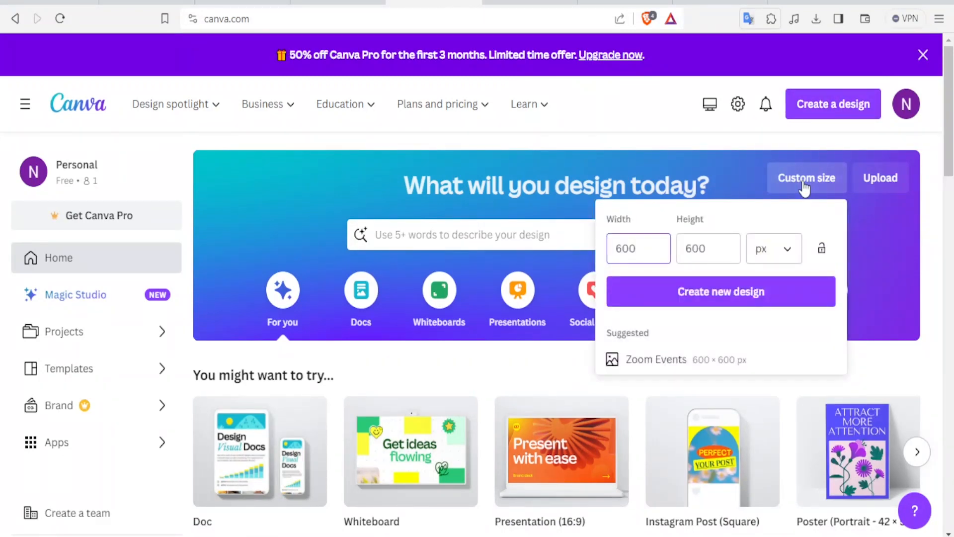
left_click_drag(652, 251, 602, 259)
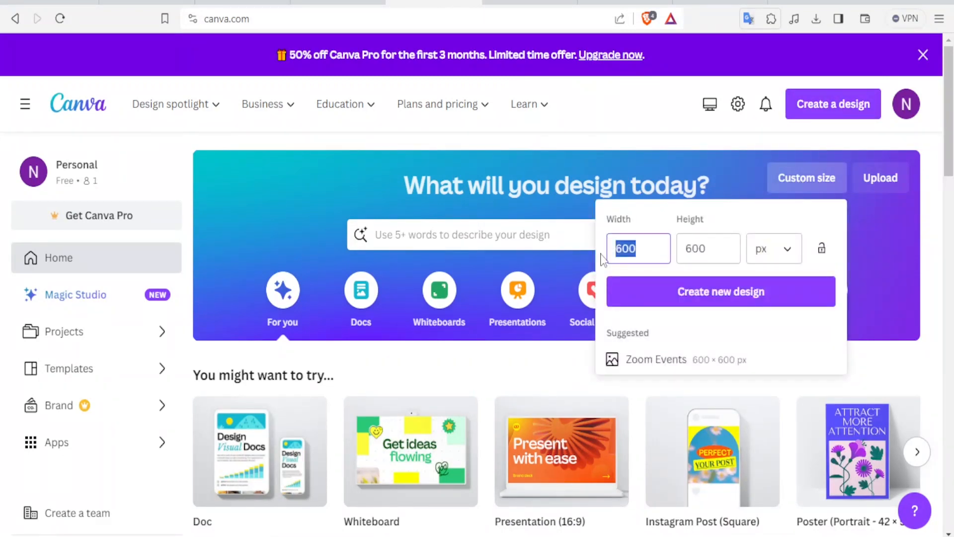
type("12")
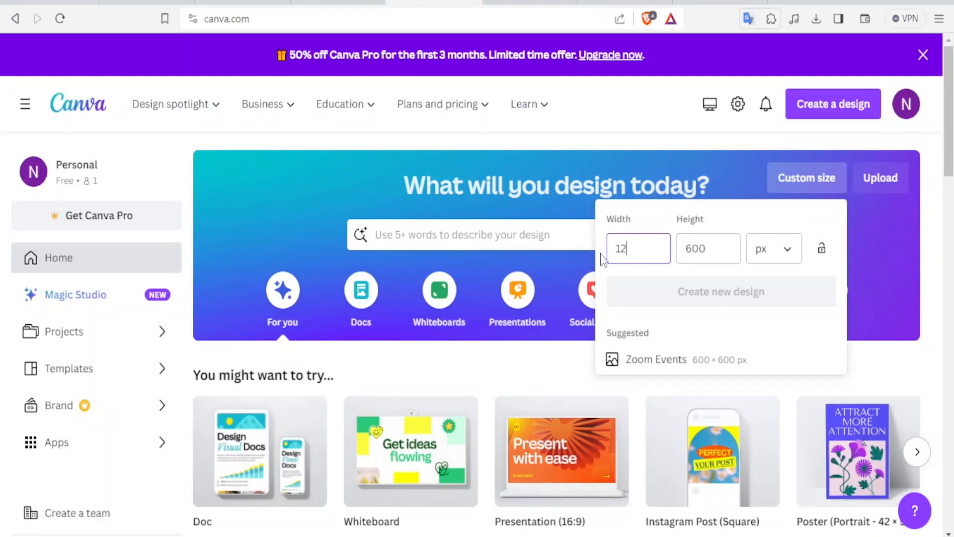
type("80")
key("Tab")
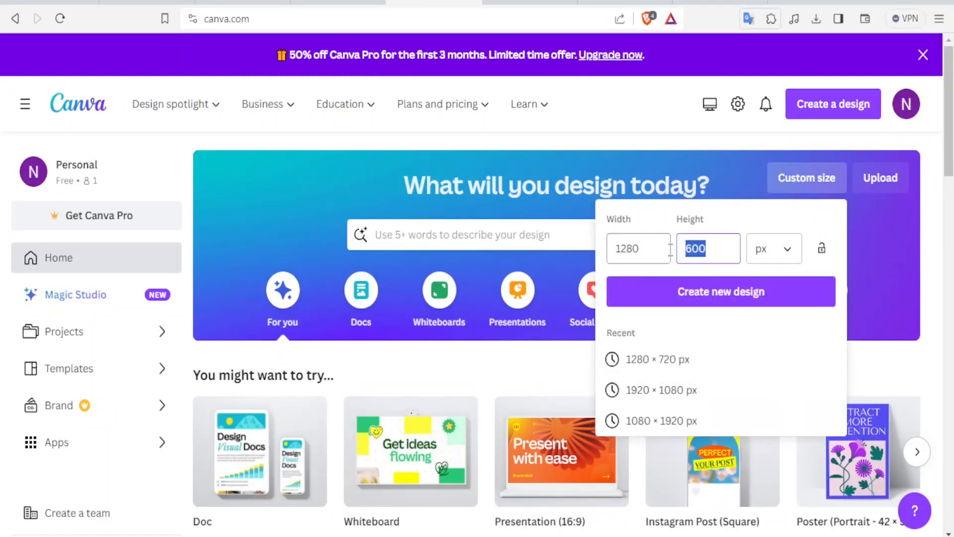
type("720")
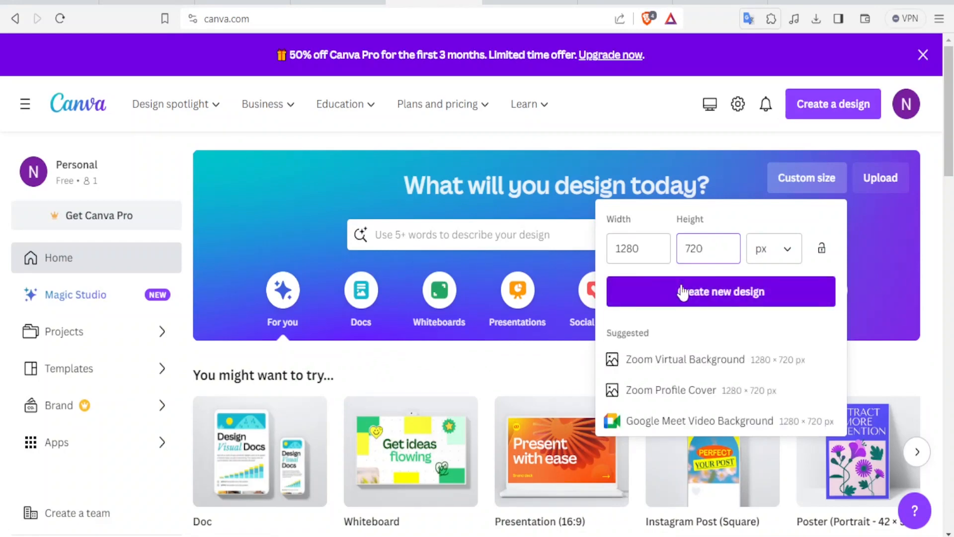
left_click(682, 291)
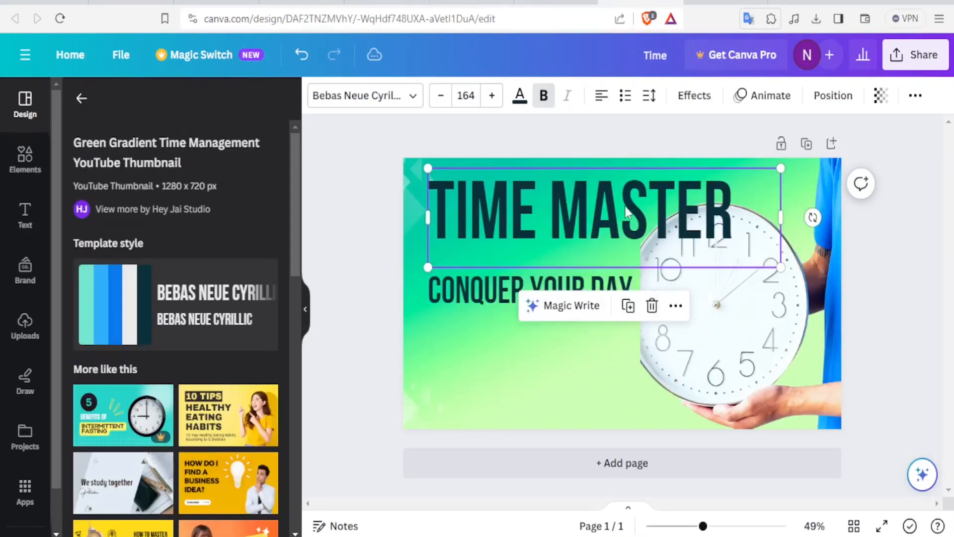
Shift the TIME MASTER title and CONQUER YOUR DAY subtitle slightly left and move the clock image down in the cover design.
left_click_drag(625, 211, 607, 215)
left_click_drag(564, 294, 546, 300)
left_click_drag(724, 289, 727, 320)
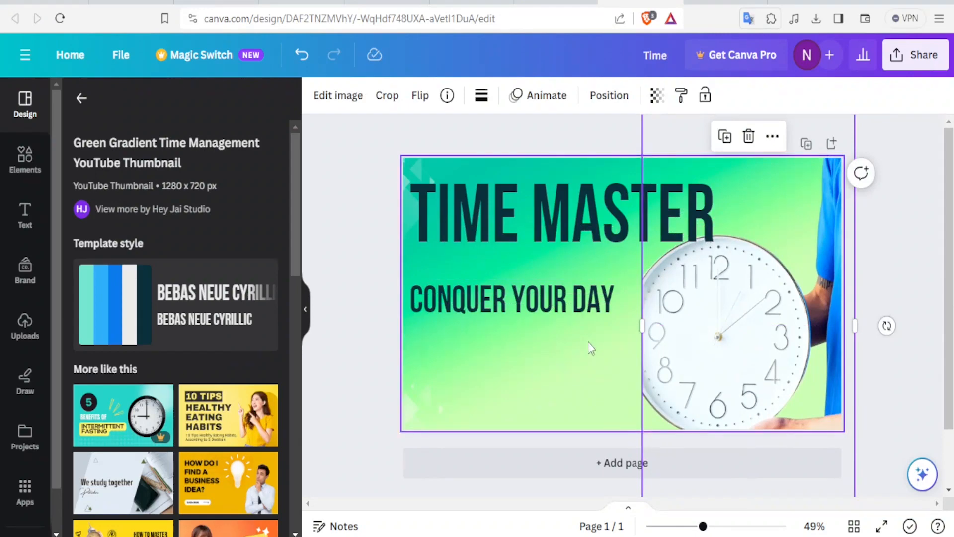
left_click_drag(557, 306, 569, 297)
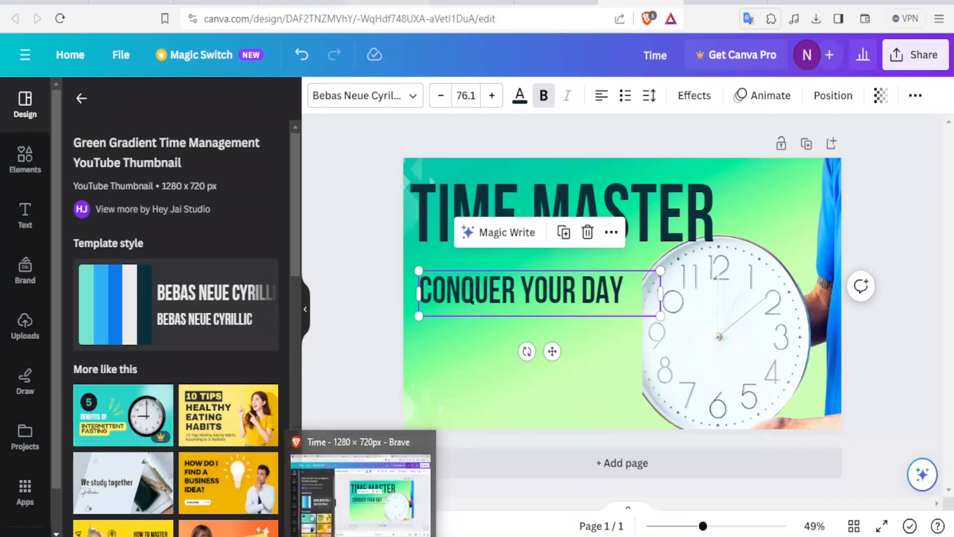
Switch back to Gumroad, upload Time.png from Downloads as the product's cover image, and check it in the preview.
left_click(721, 1)
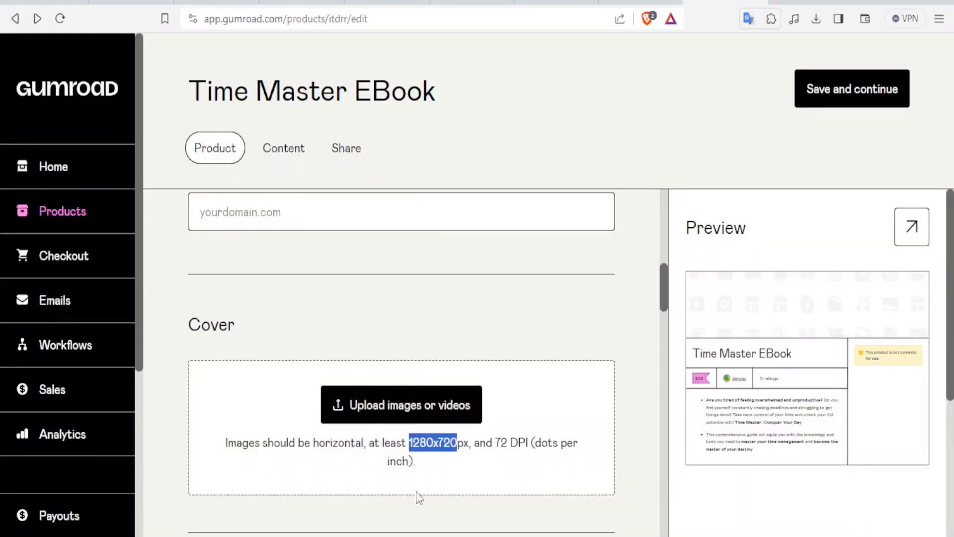
left_click(411, 422)
left_click(289, 423)
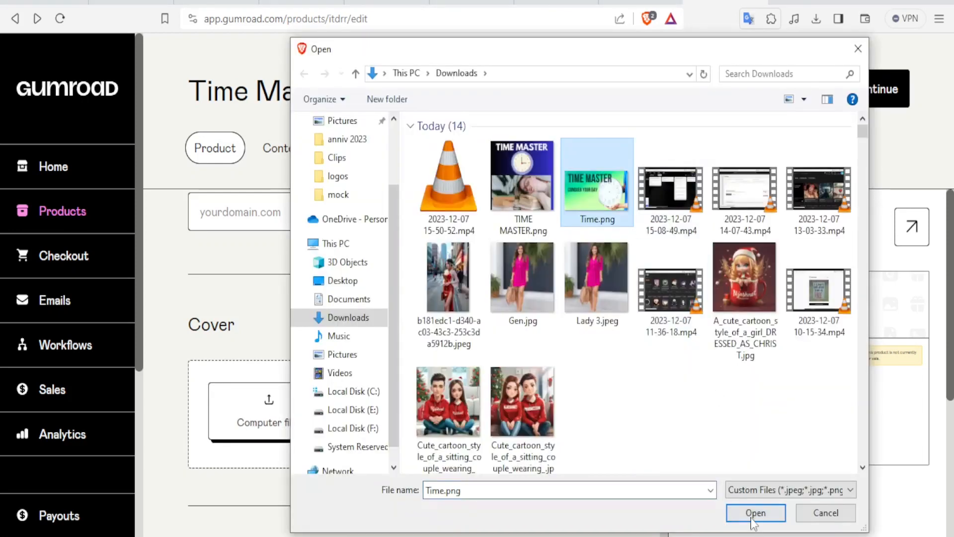
left_click(755, 513)
scroll(459, 502, "down", 2)
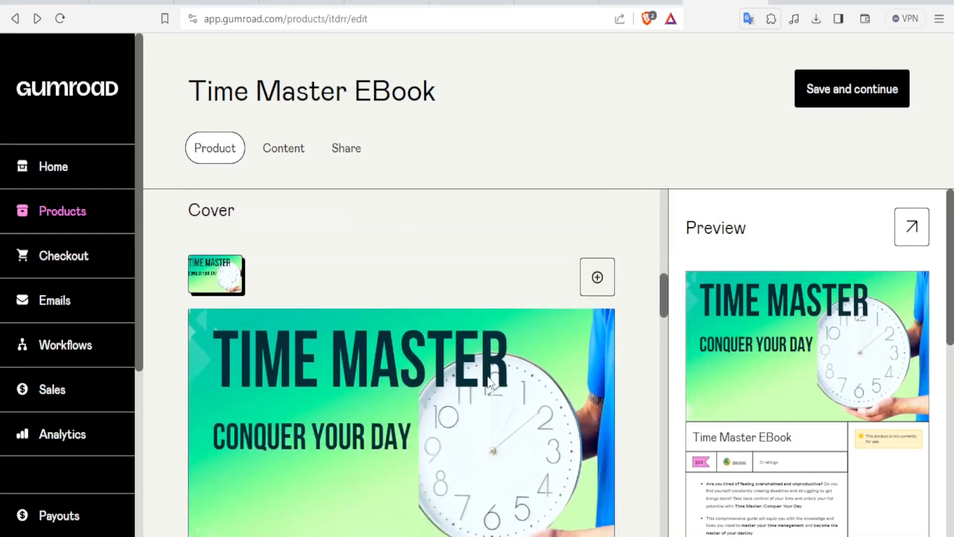
scroll(950, 278, "down", 2)
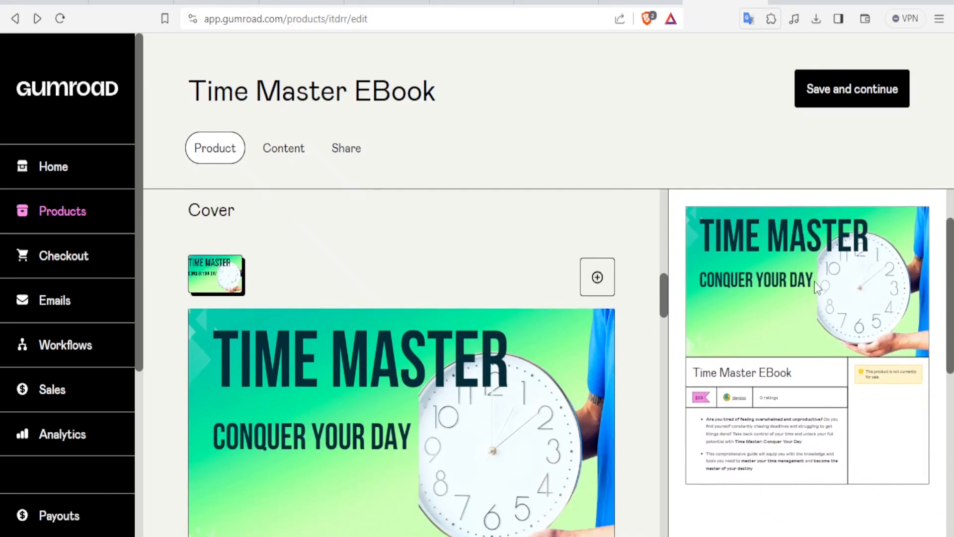
Check the size requirement for the product thumbnail, then switch to Canva and create a custom design of 600 × 600 px.
scroll(530, 400, "down", 6)
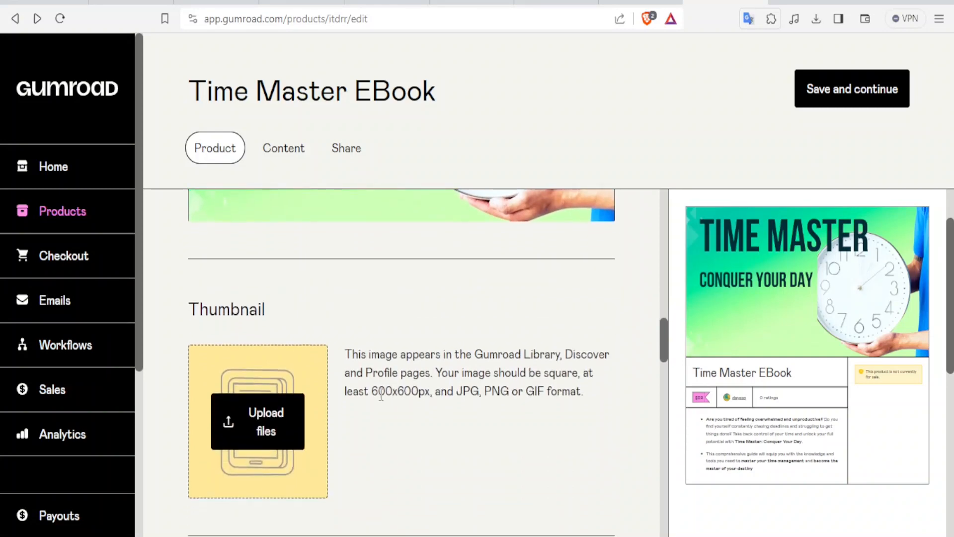
left_click_drag(376, 393, 420, 392)
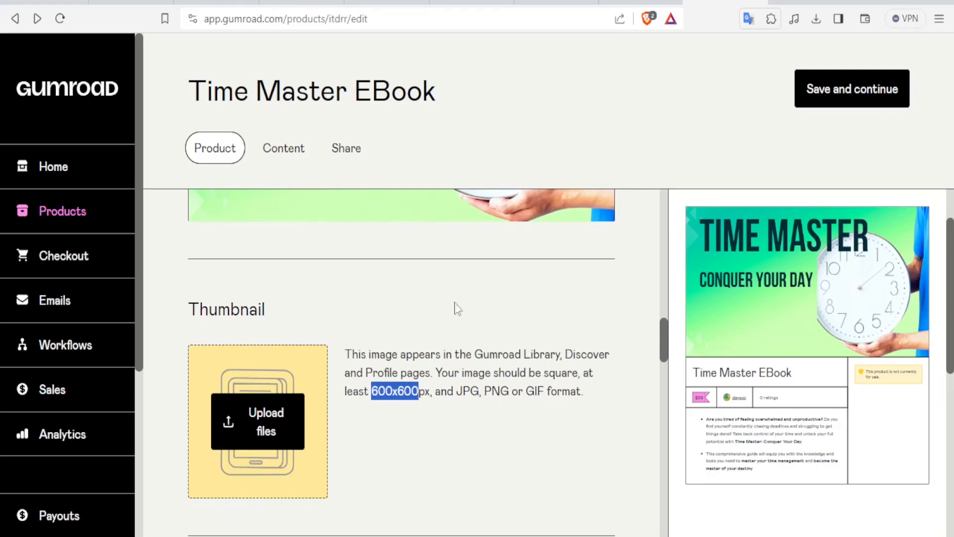
left_click(386, 3)
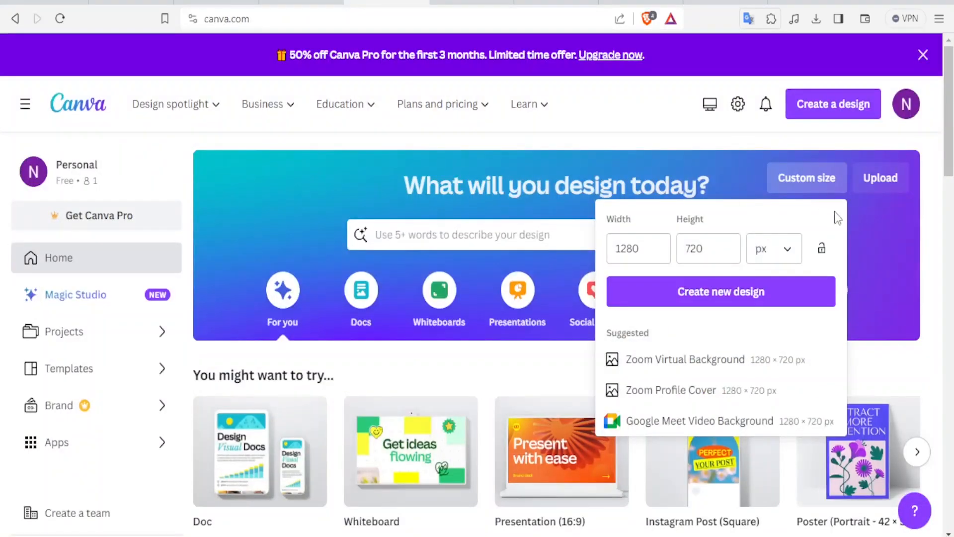
left_click(877, 224)
left_click(809, 188)
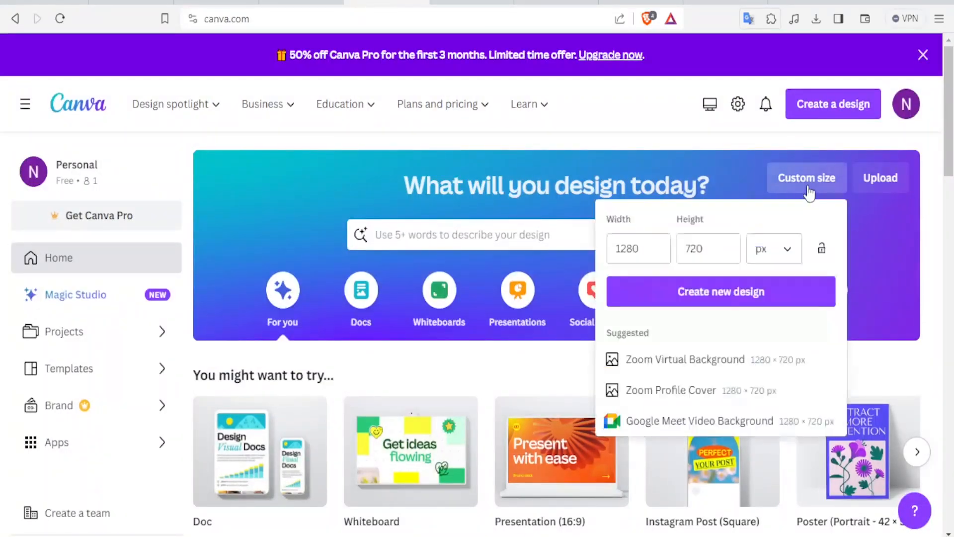
left_click_drag(644, 255, 599, 257)
type("600")
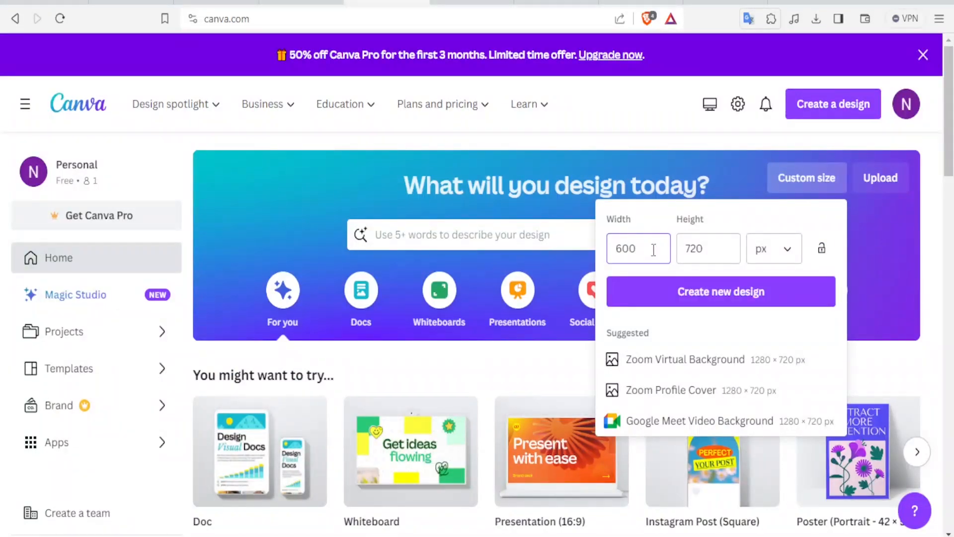
double_click(702, 254)
type("600")
left_click(685, 293)
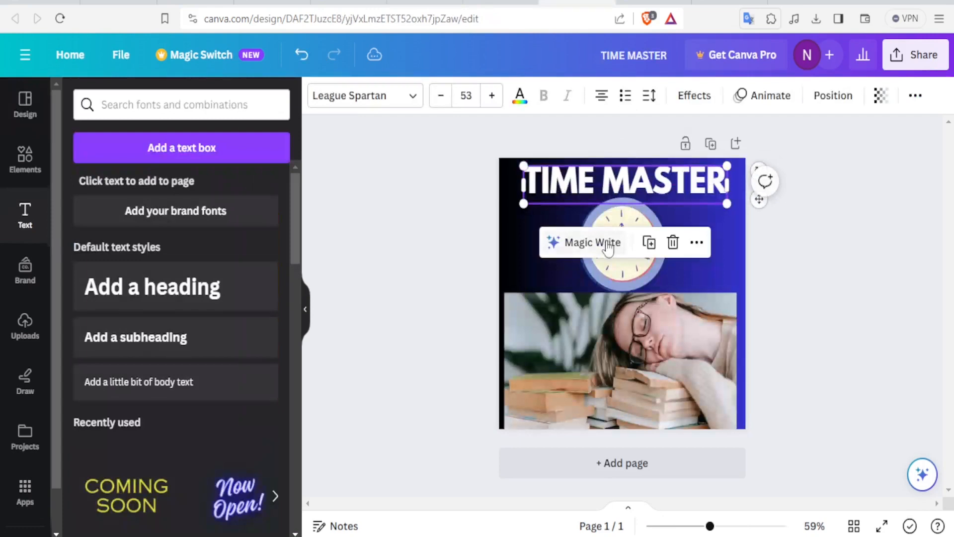
Adjust the TIME MASTER thumbnail layout by nudging the clock, aligning the photo with the page's left edge and shifting the title left.
left_click(622, 252)
mouse_move(622, 252)
left_mouse_down()
mouse_move(568, 262)
mouse_move(624, 262)
left_mouse_up()
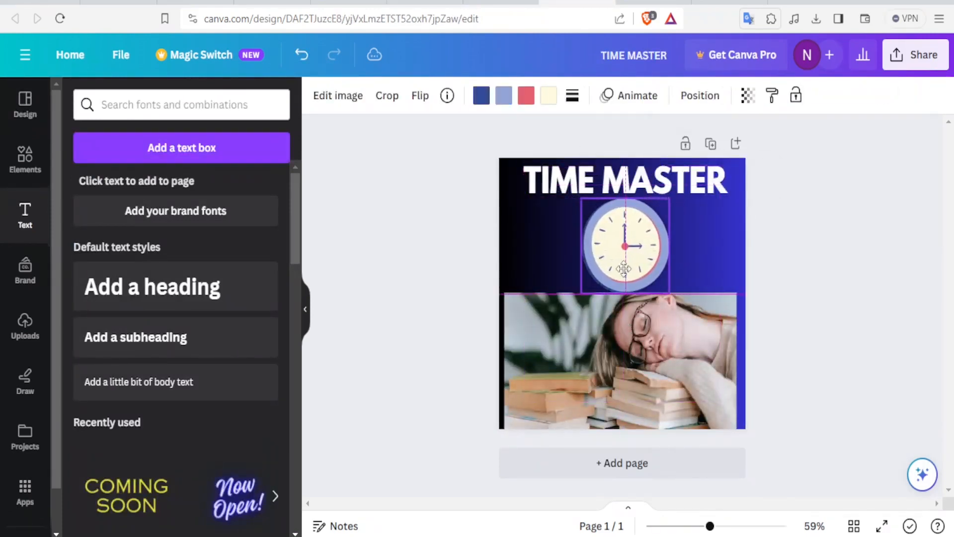
left_click(621, 328)
left_click_drag(511, 293, 505, 288)
left_click(570, 191)
left_click_drag(570, 192, 557, 189)
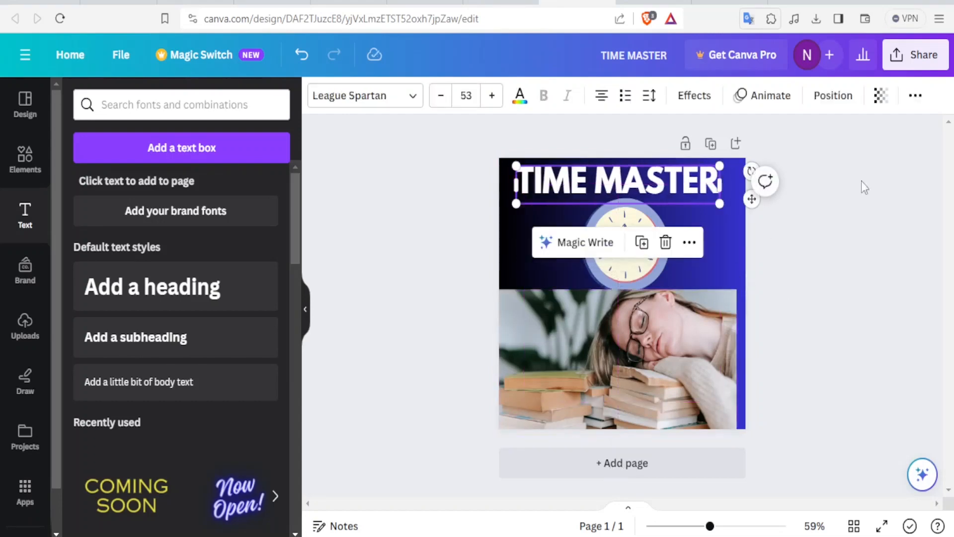
left_click(919, 66)
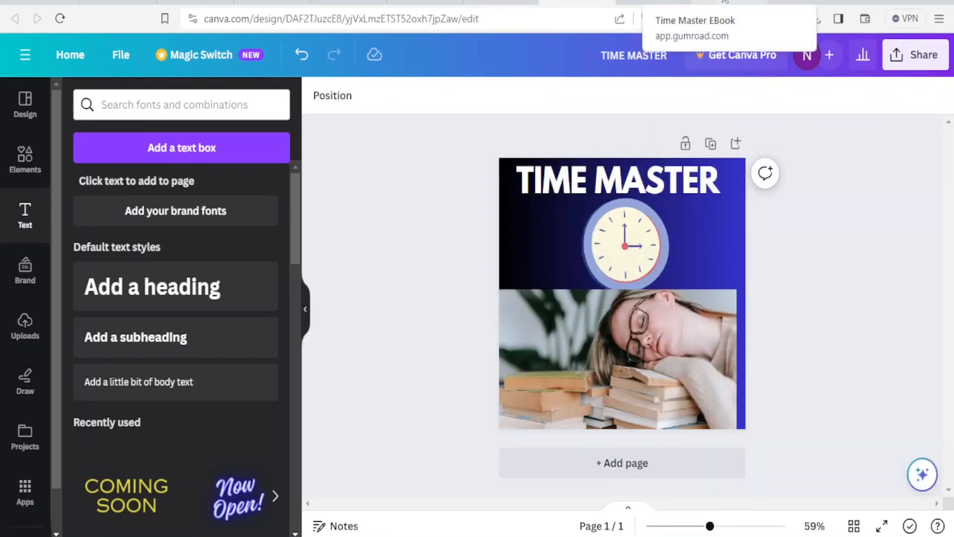
Switch back to Gumroad and upload TIME MASTER.png from Downloads as the product thumbnail.
left_click(724, 2)
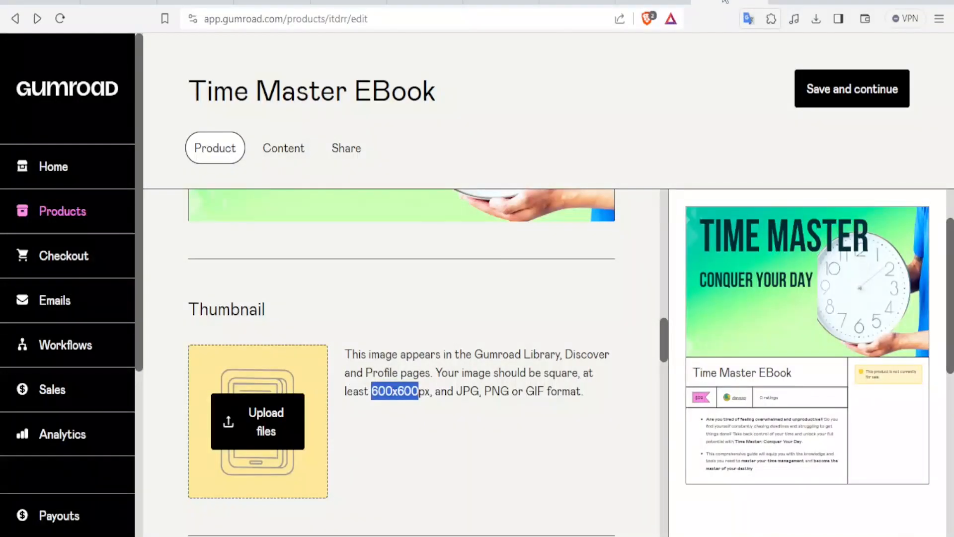
left_click(266, 434)
scroll(263, 447, "down", 3)
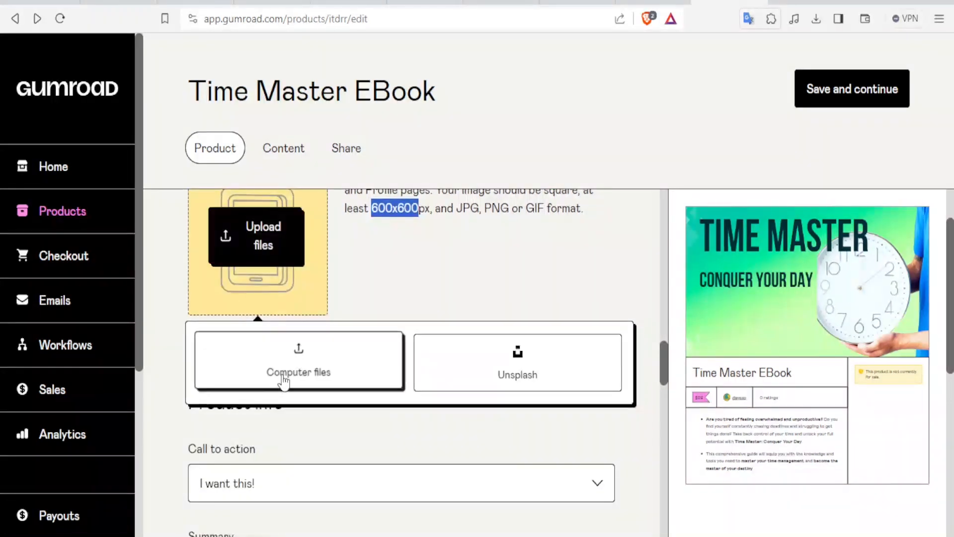
left_click(293, 373)
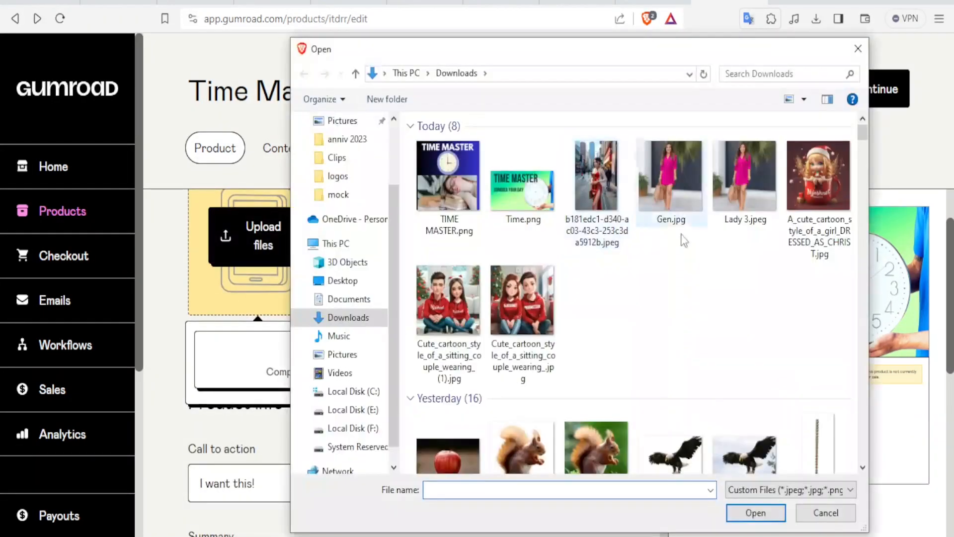
left_click(455, 198)
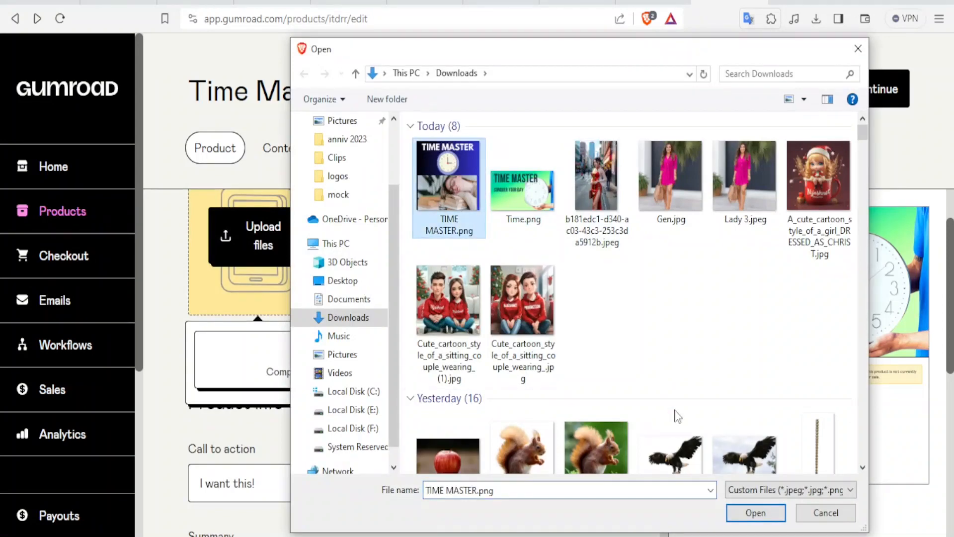
left_click(741, 512)
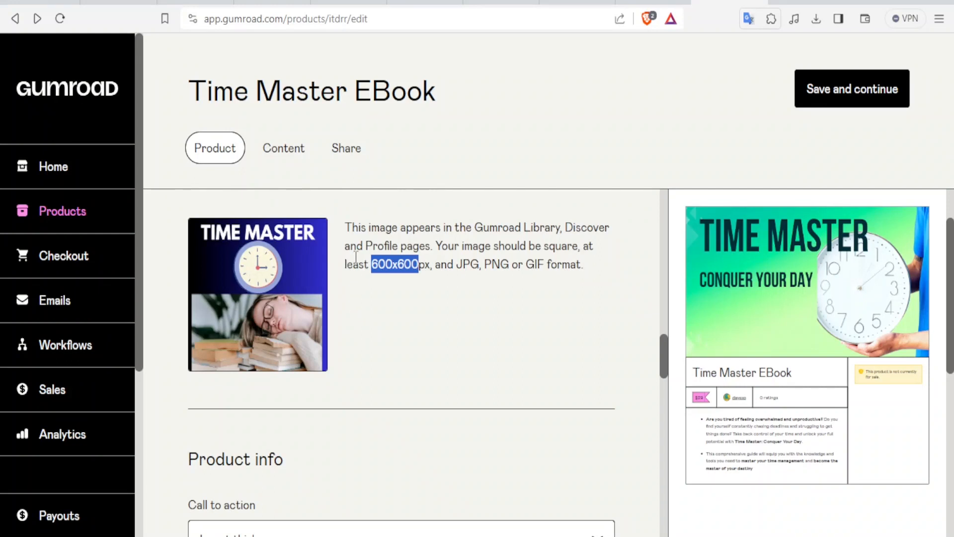
Set the product's call to action to "Buy this".
scroll(355, 321, "down", 3)
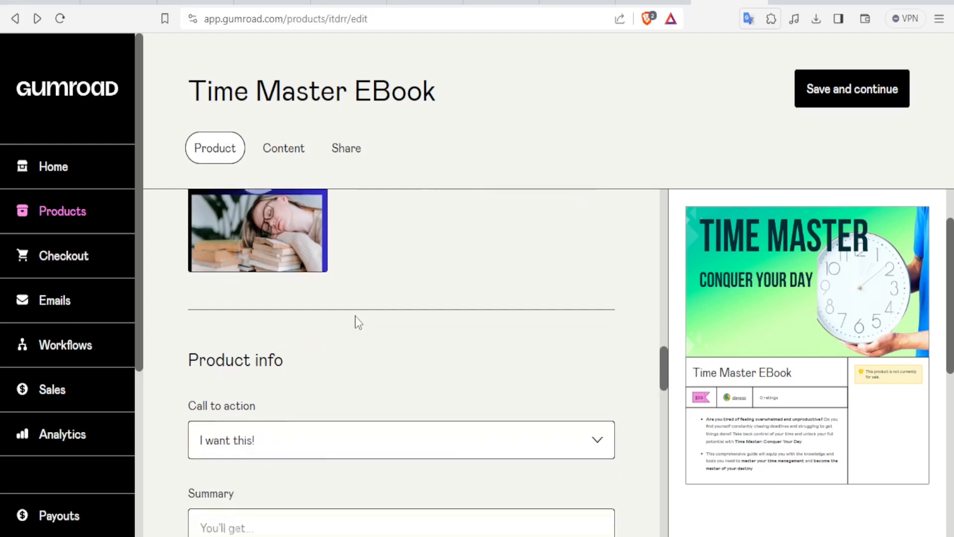
scroll(359, 323, "down", 1)
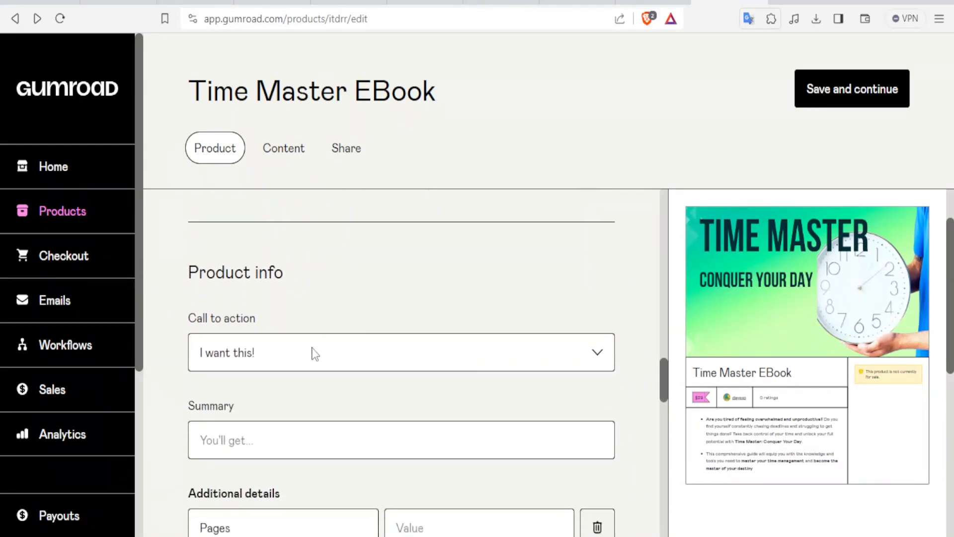
left_click(594, 356)
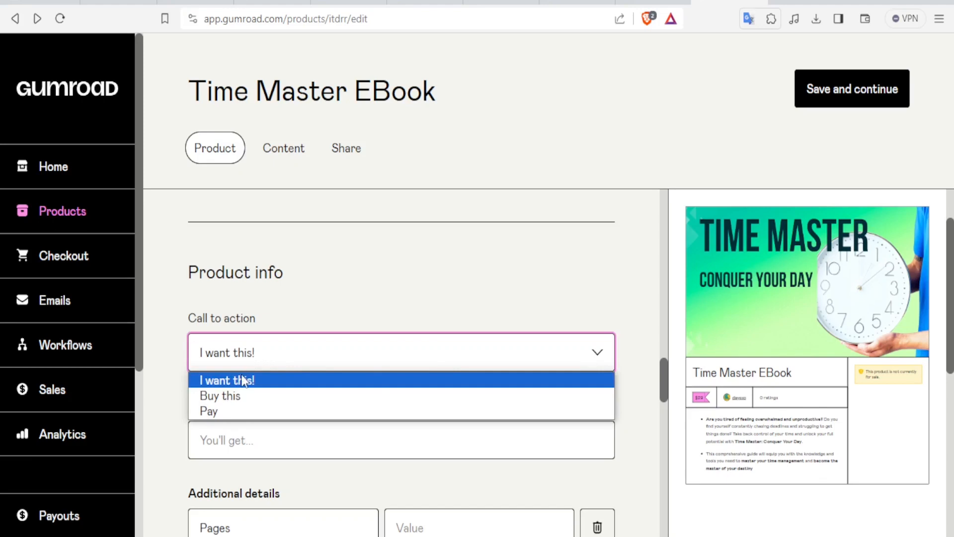
left_click(231, 405)
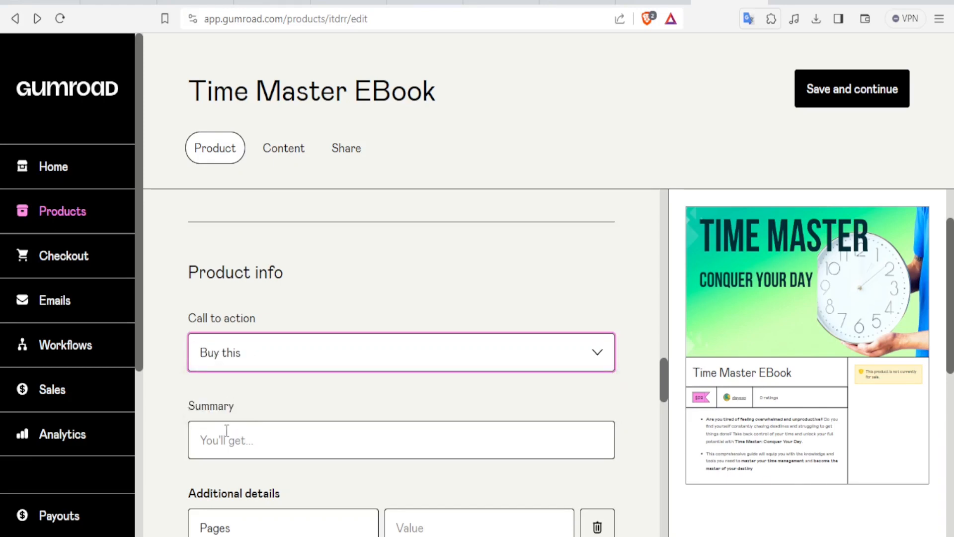
Copy the highlighted Time Awareness Techniques section from the Bard response and paste it into the Gumroad product's summary.
left_click(225, 431)
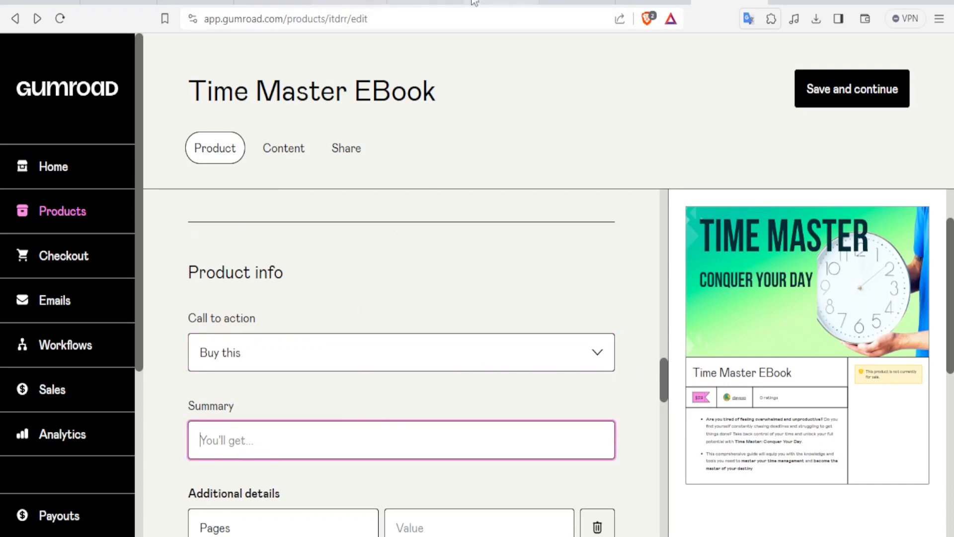
scroll(316, 260, "down", 2)
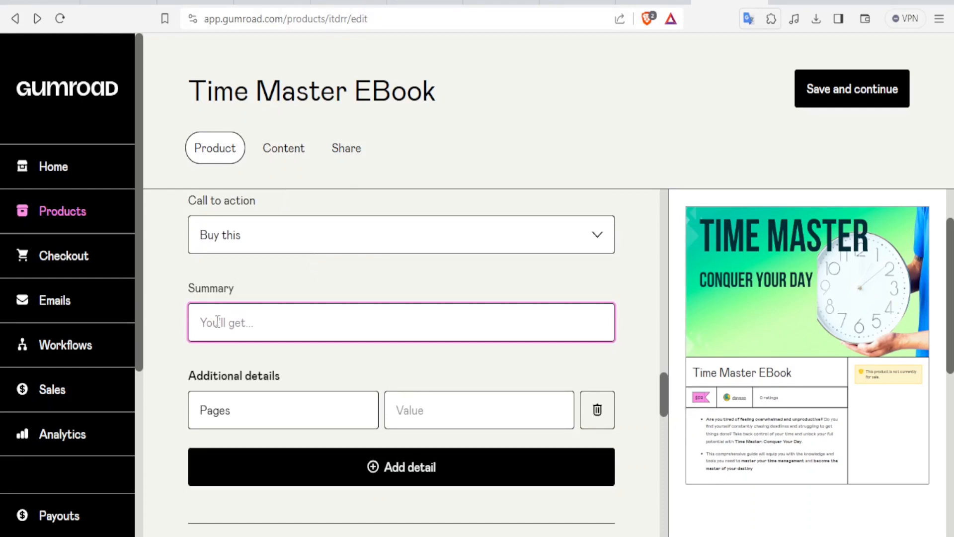
left_click(292, 3)
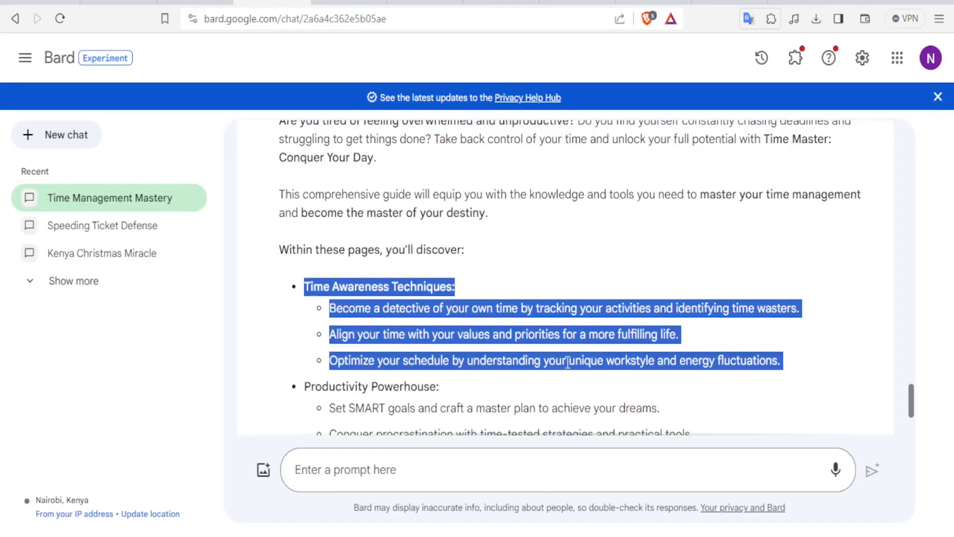
right_click(568, 362)
left_click(585, 372)
left_click(716, 2)
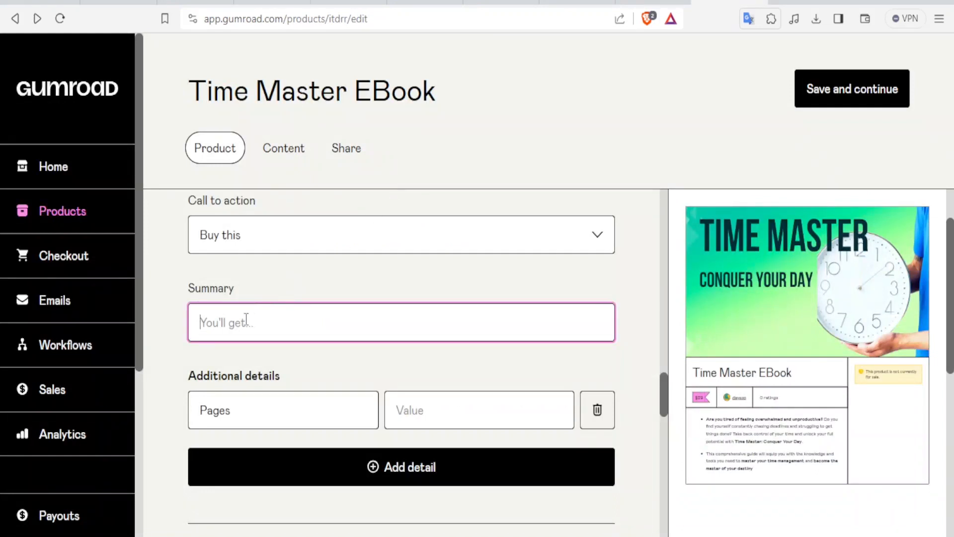
key("ctrl+v")
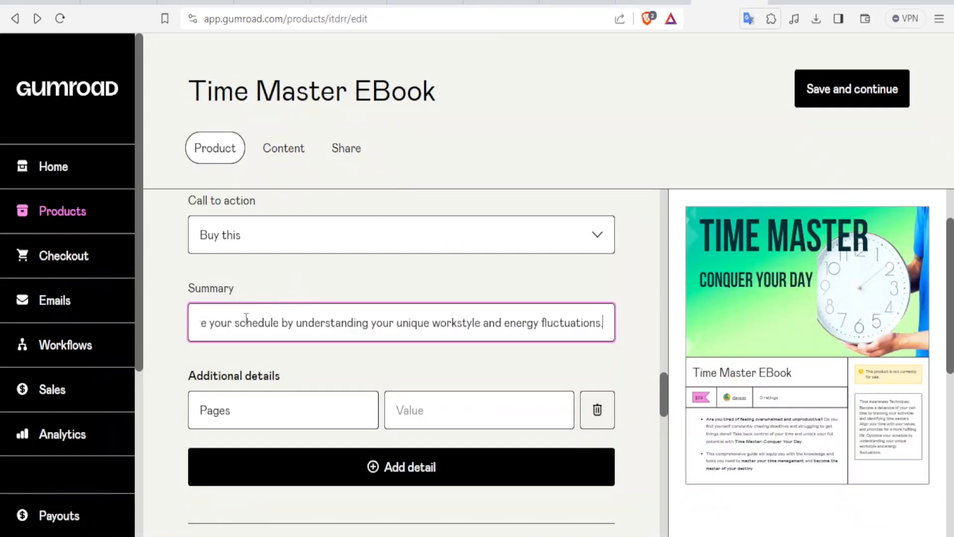
Set the Pages value in the additional details to 50, leaving no extra blank detail row.
left_click(221, 405)
left_click(415, 417)
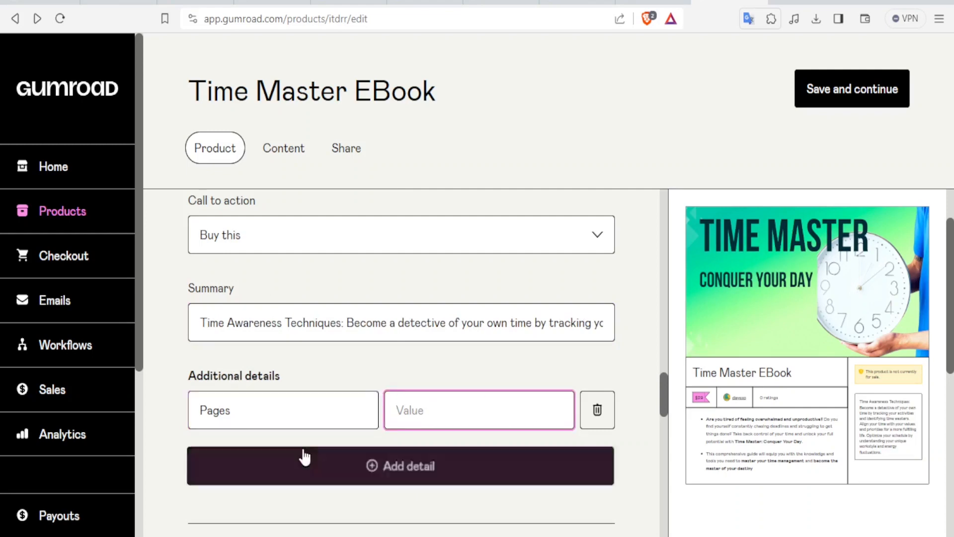
left_click(301, 410)
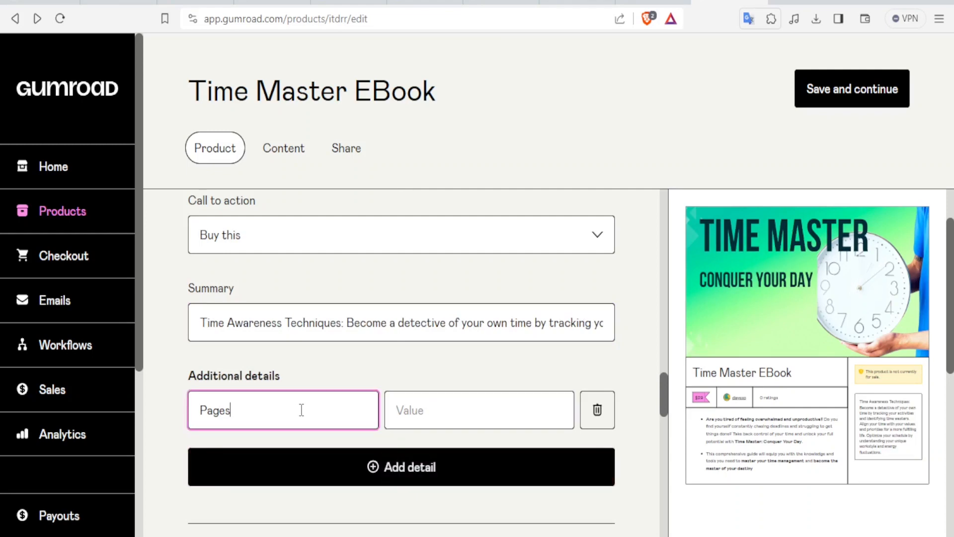
left_click(404, 410)
type("50")
scroll(413, 415, "down", 2)
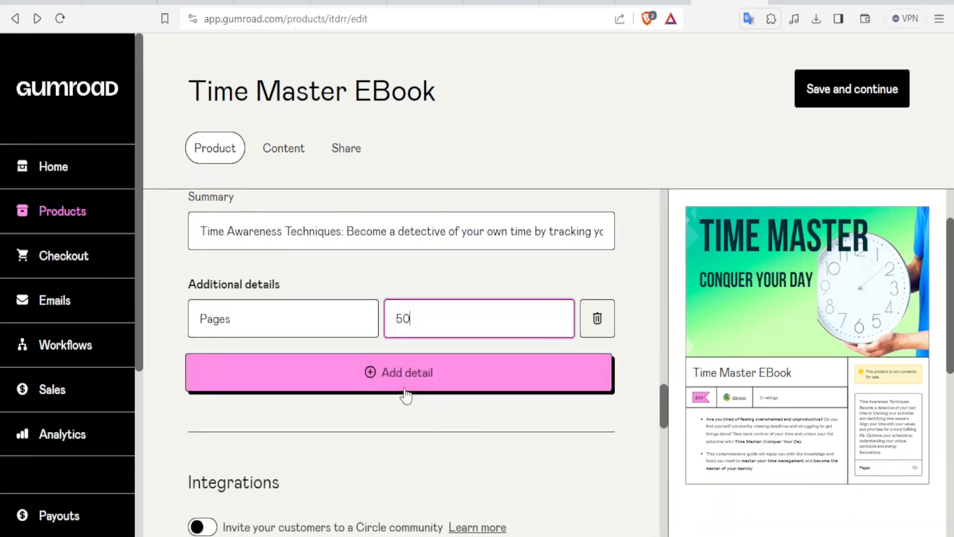
left_click(333, 387)
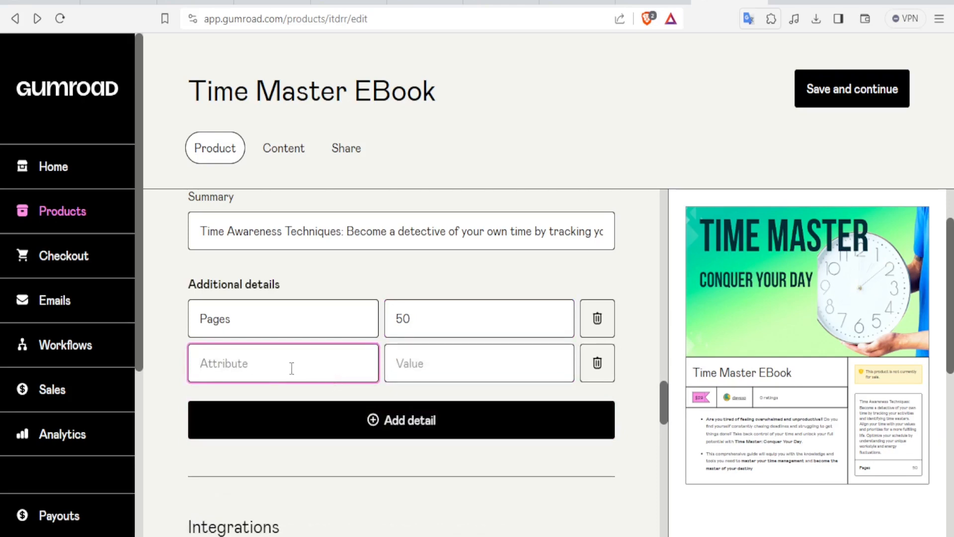
left_click(594, 367)
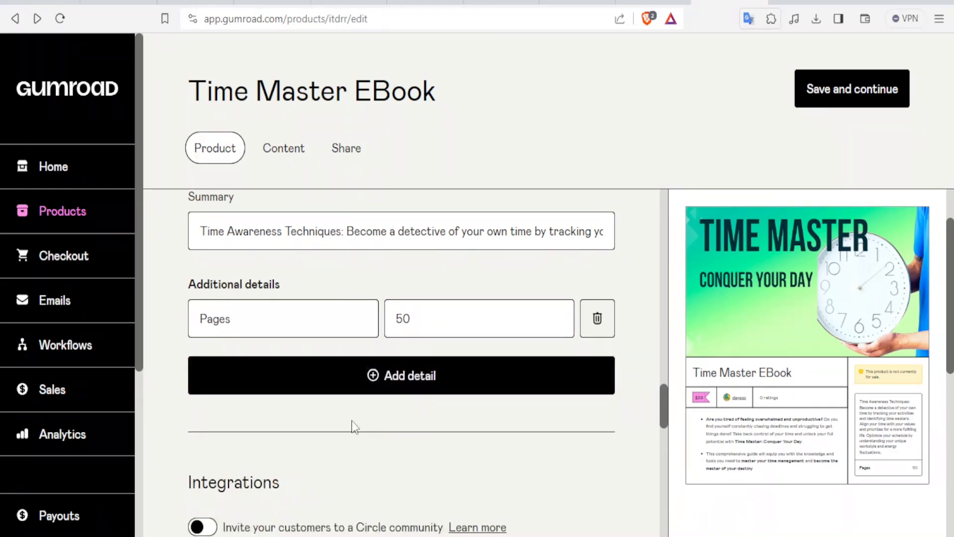
Allow customers to pay what they want for the product, with a suggested amount of $29.
scroll(353, 427, "down", 3)
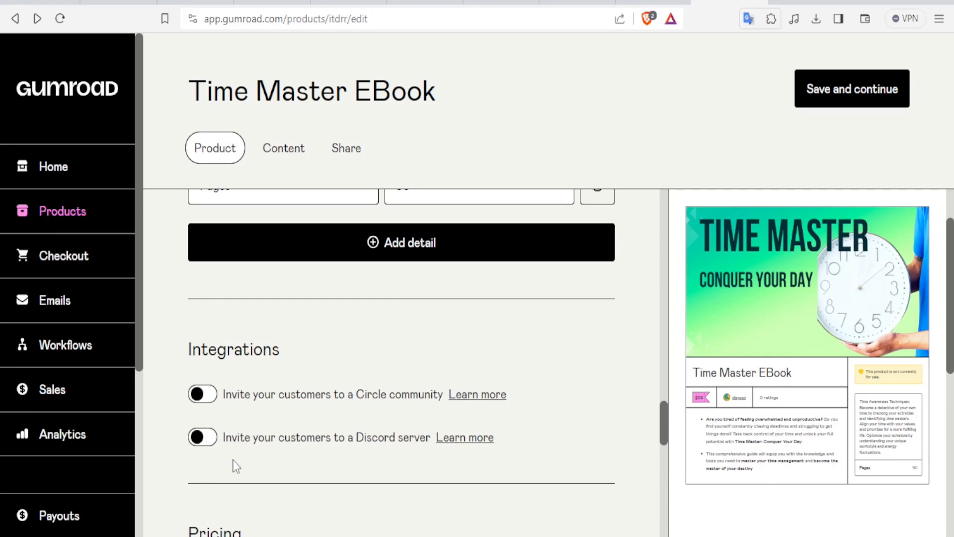
scroll(236, 467, "down", 3)
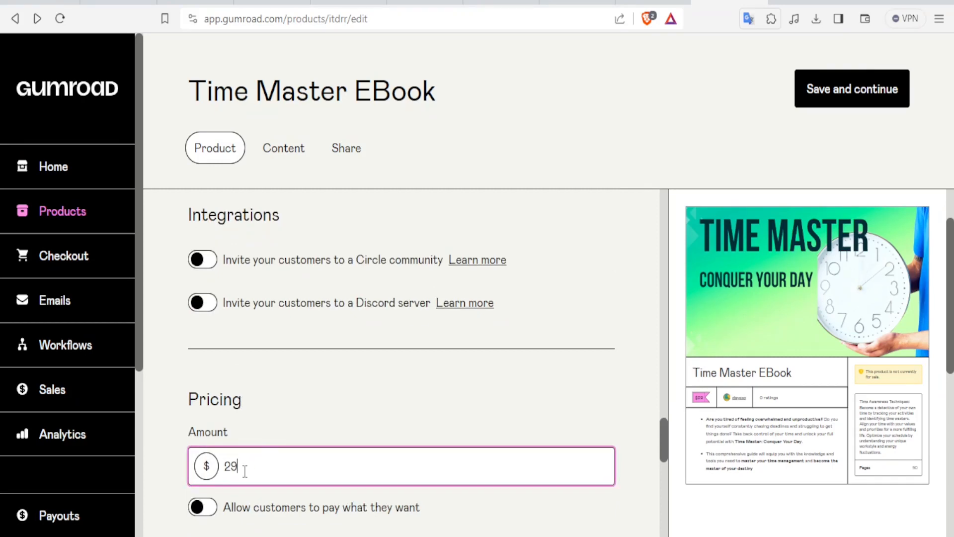
scroll(244, 471, "down", 1)
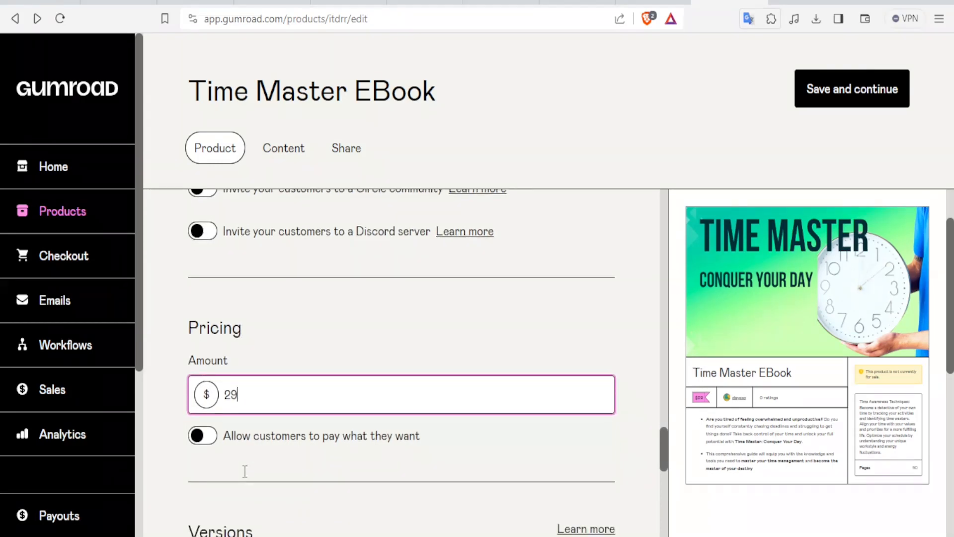
left_click(208, 442)
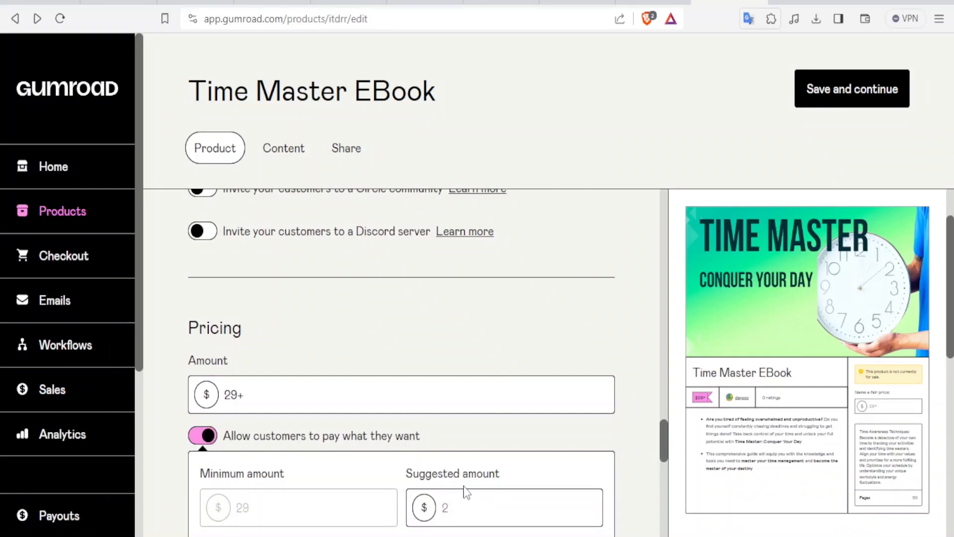
left_click(458, 506)
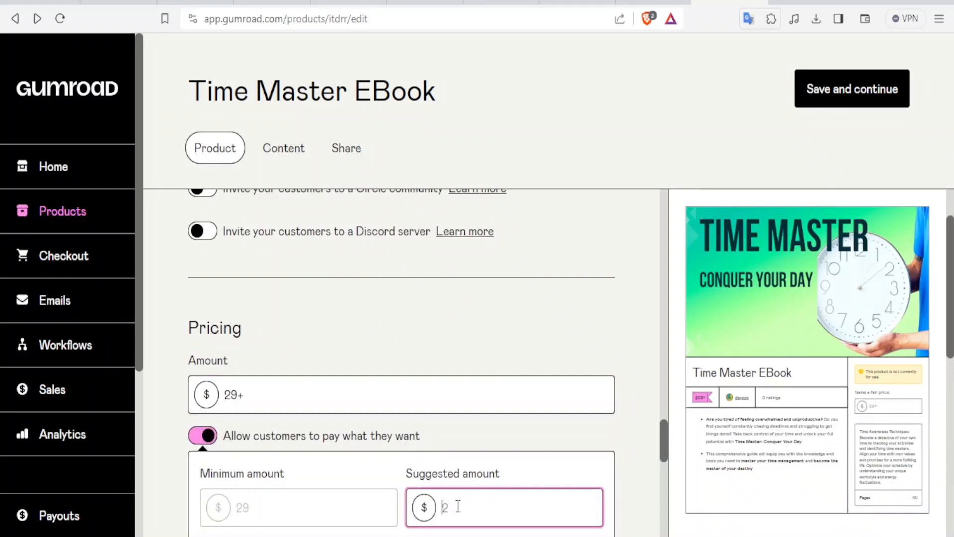
type("29")
scroll(457, 507, "down", 4)
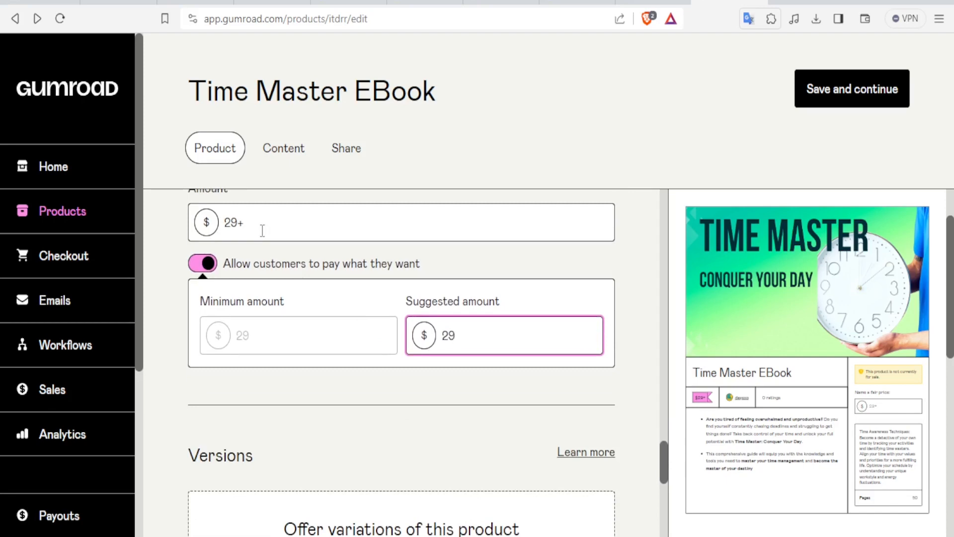
scroll(262, 230, "down", 3)
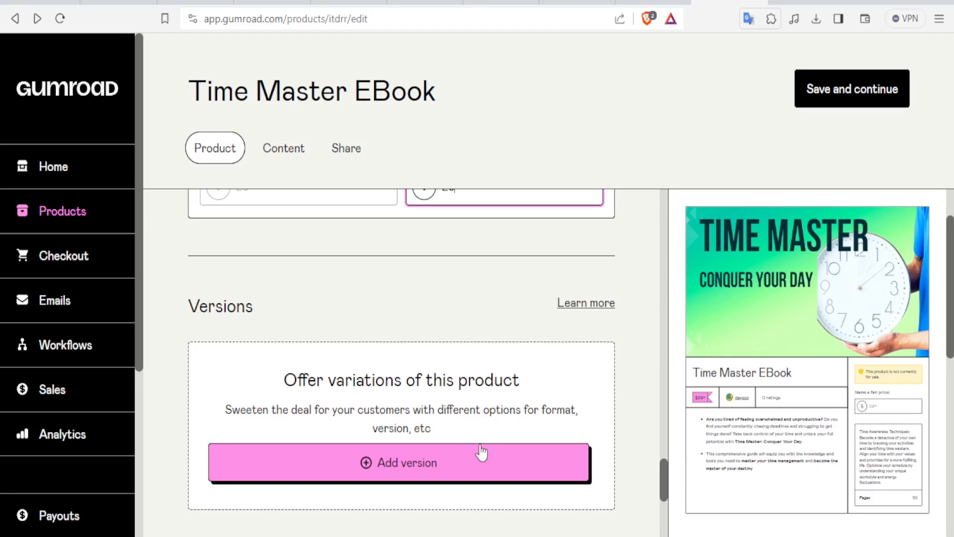
scroll(447, 454, "down", 3)
scroll(446, 453, "down", 3)
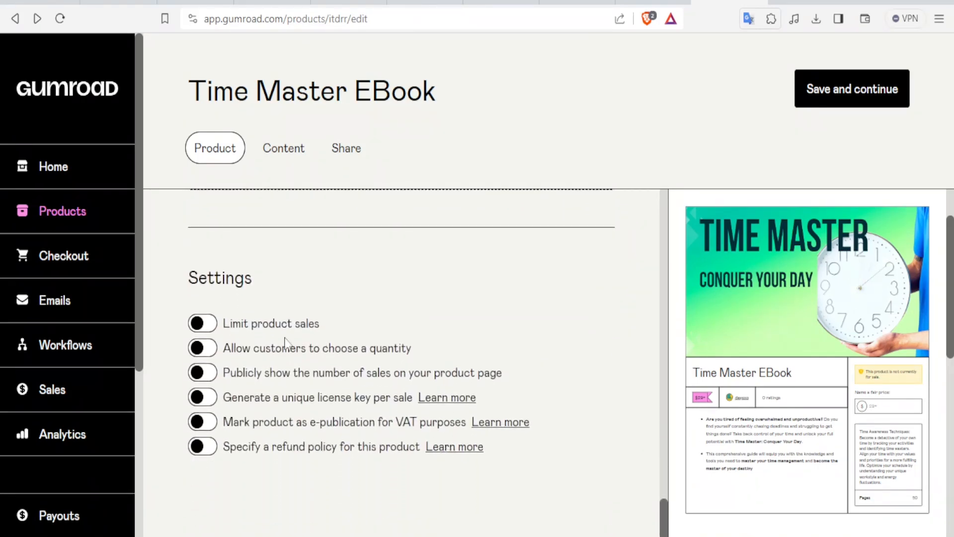
left_click(211, 326)
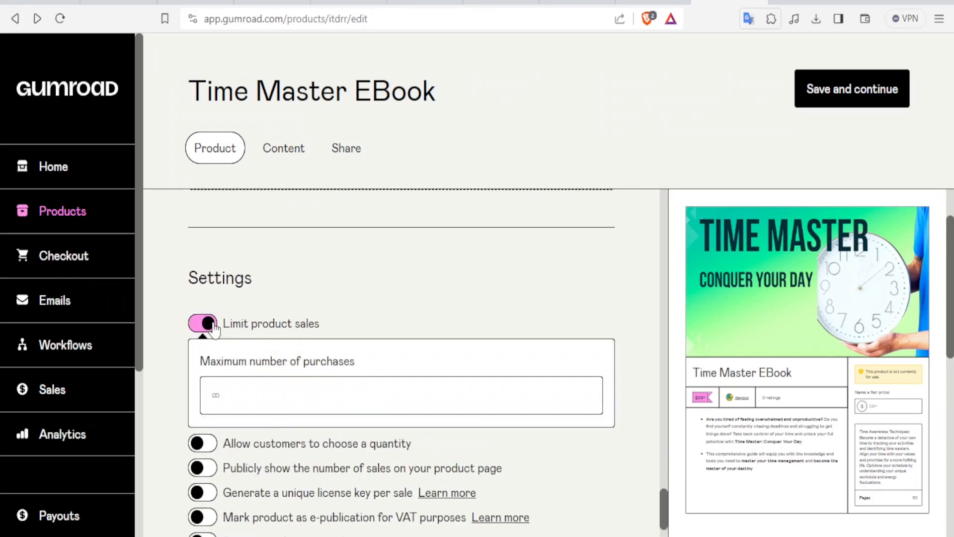
left_click(247, 390)
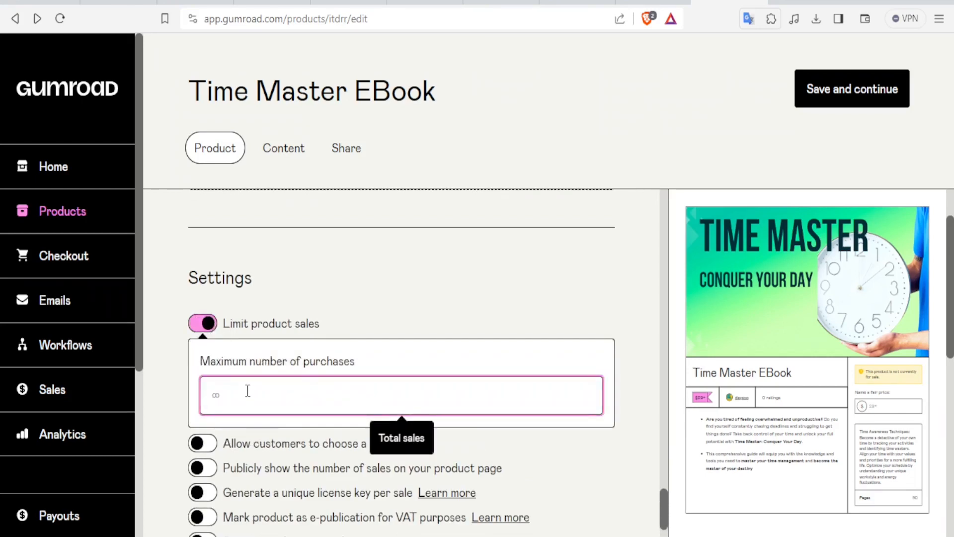
type("3")
key("BackSpace")
left_click(197, 328)
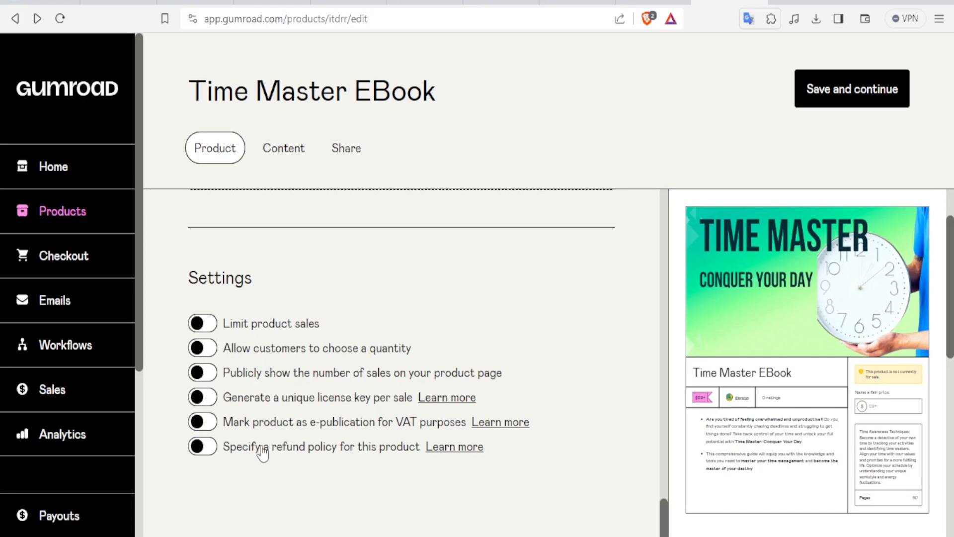
Open the full preview of the product page and review its cover, price, description, summary and page details.
scroll(262, 452, "up", 5)
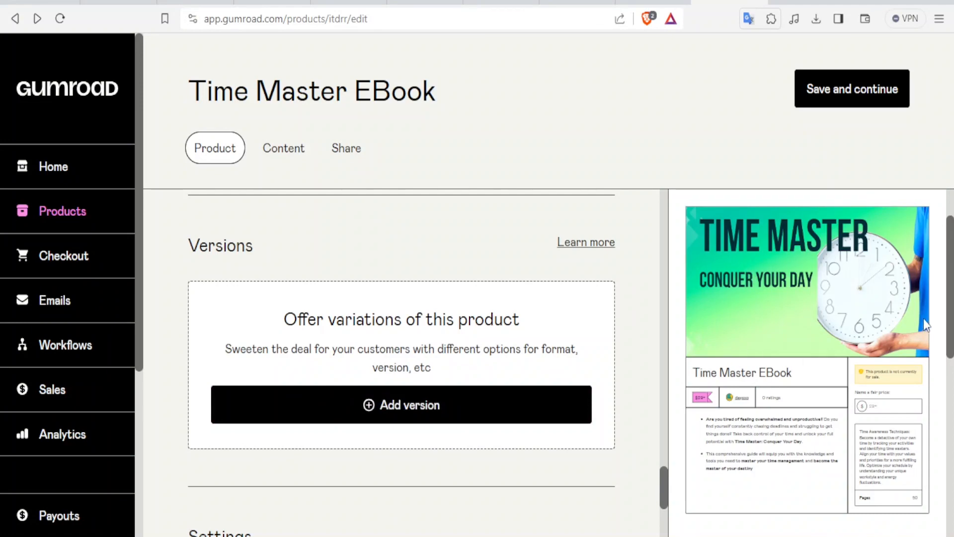
scroll(951, 263, "up", 1)
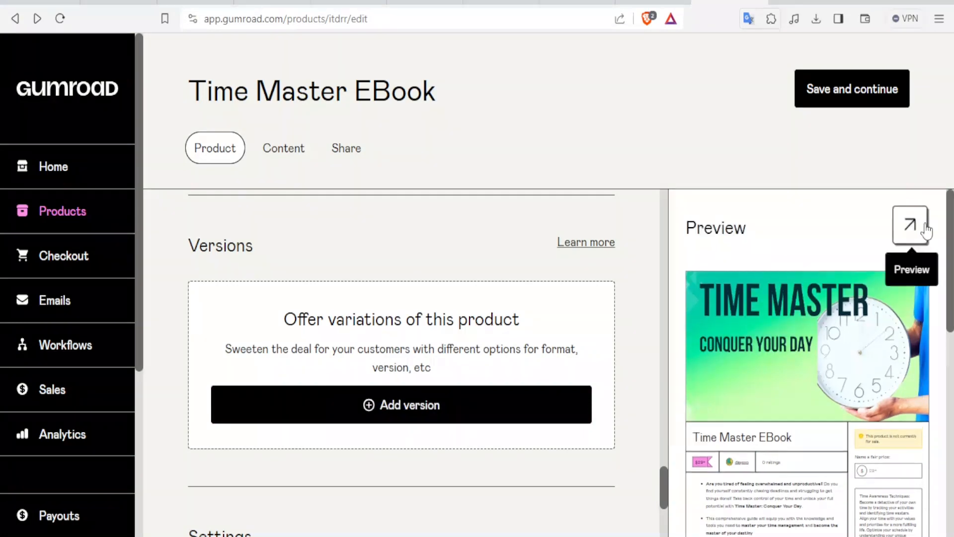
left_click(909, 225)
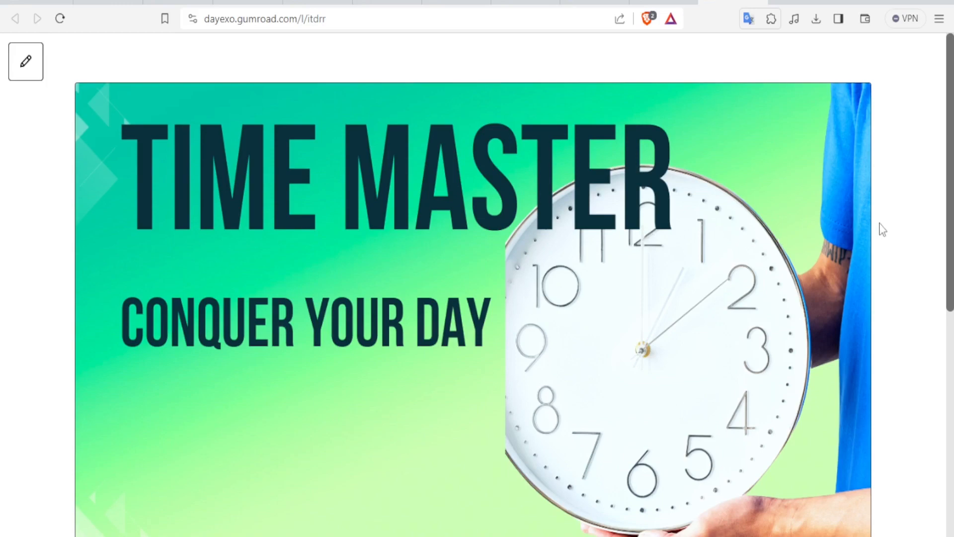
scroll(950, 201, "down", 6)
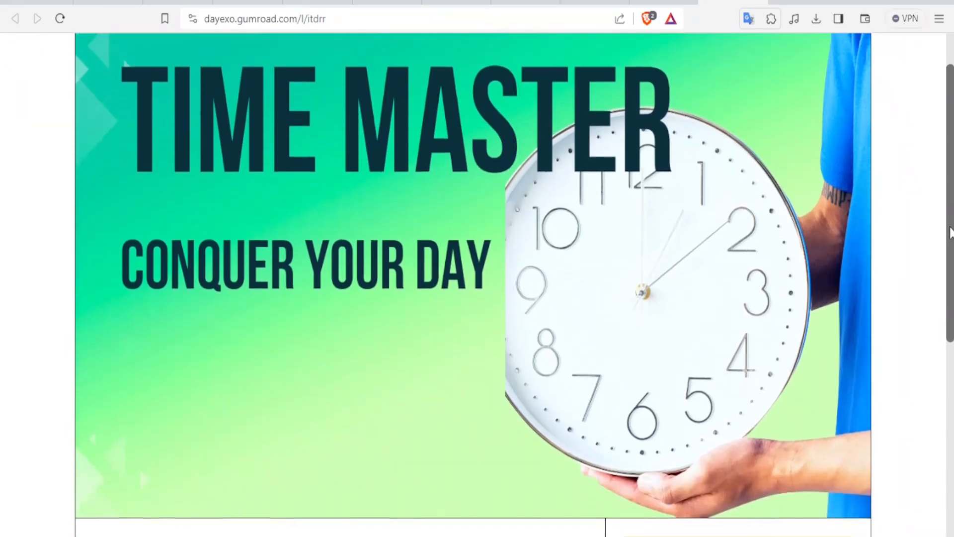
scroll(477, 283, "down", 3)
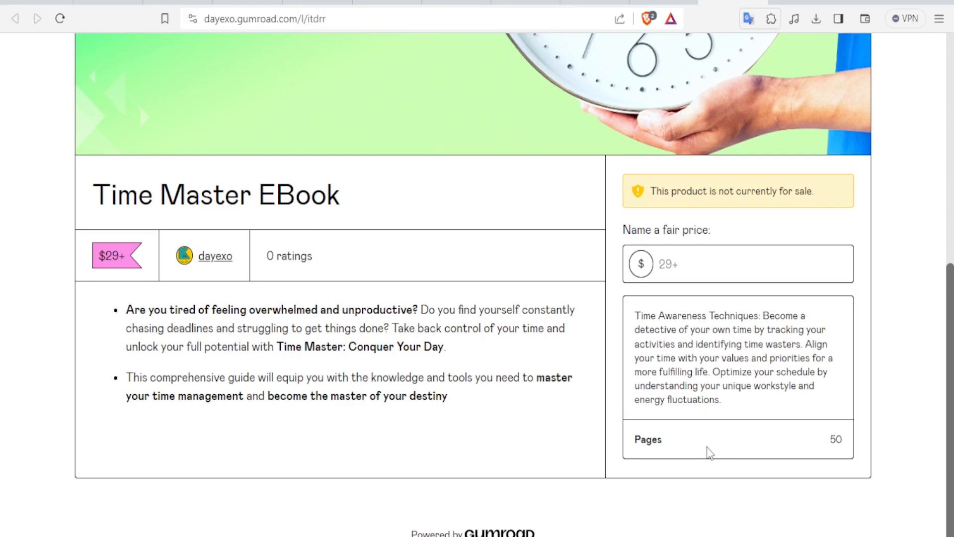
Finish reviewing and close the full product preview, then save the product details and continue to its content.
scroll(949, 328, "up", 6)
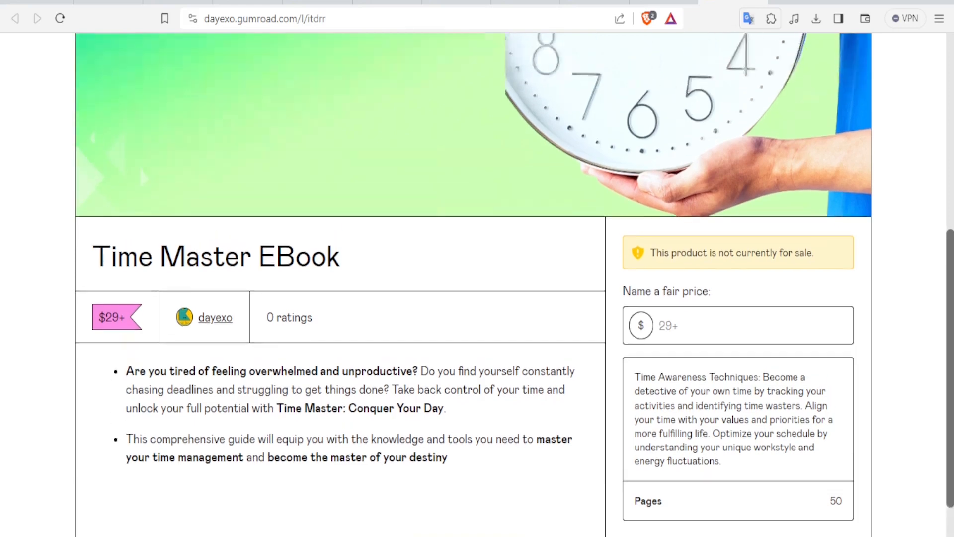
scroll(949, 30, "up", 2)
key("ctrl+w")
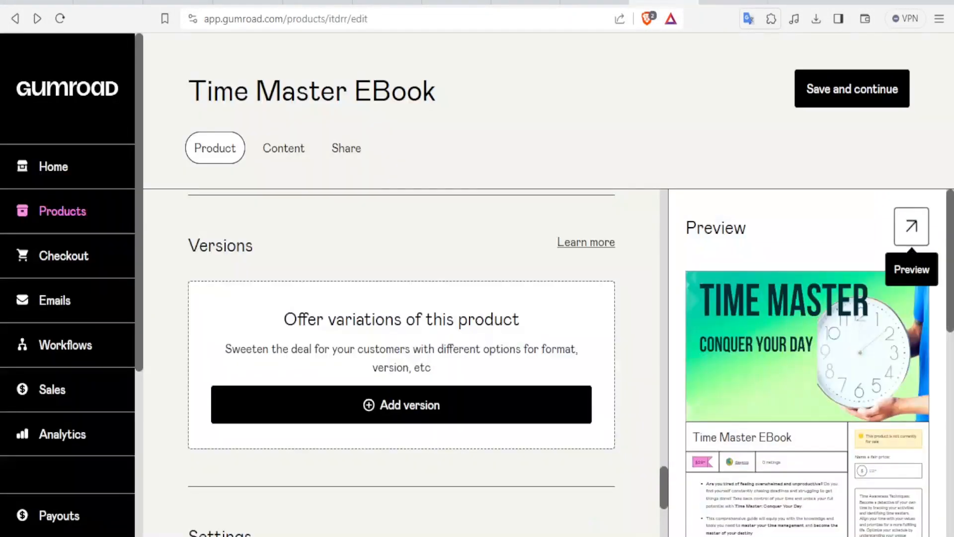
left_click(852, 90)
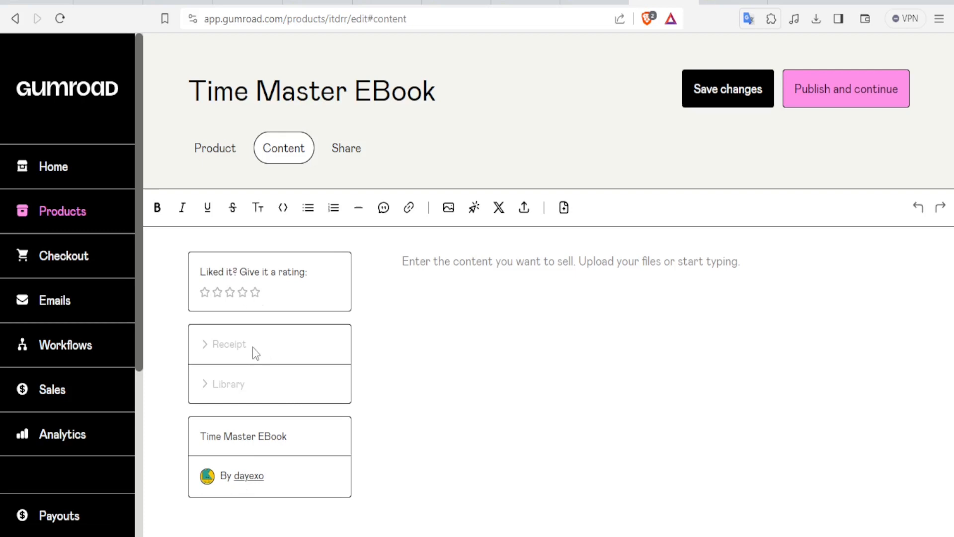
left_click(408, 209)
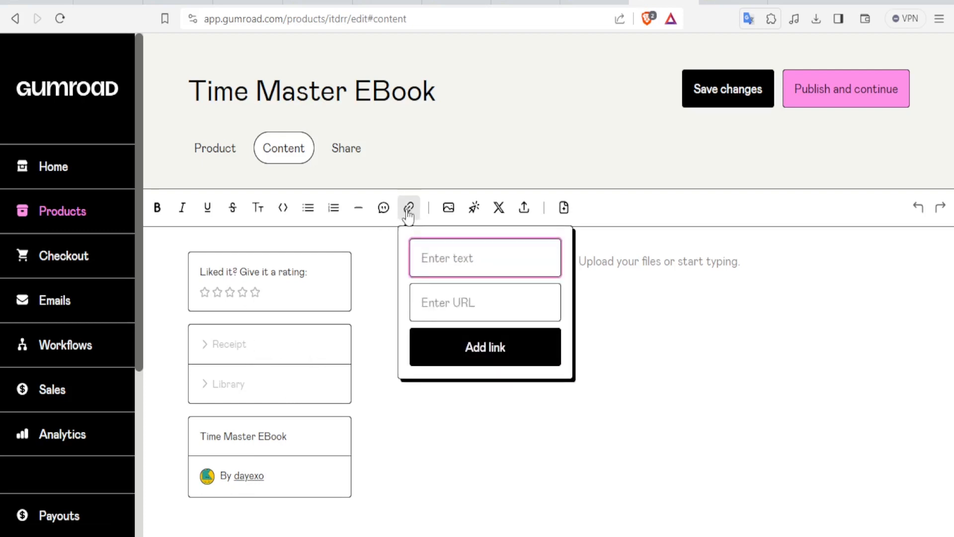
left_click(510, 350)
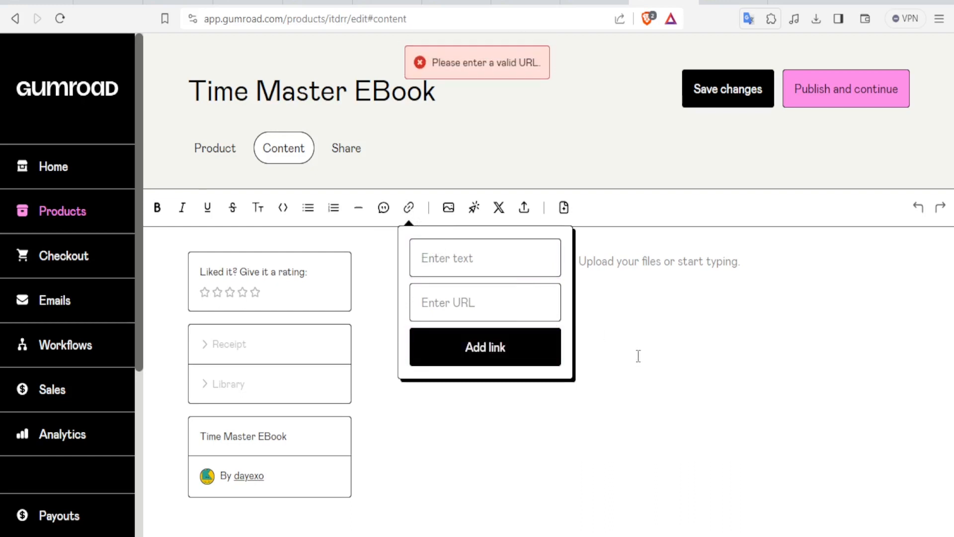
left_click(504, 273)
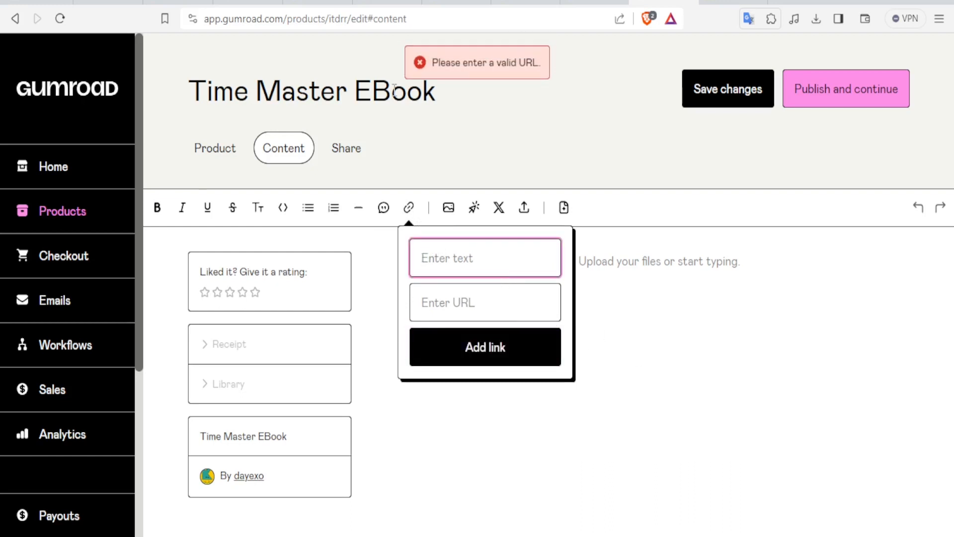
double_click(419, 22)
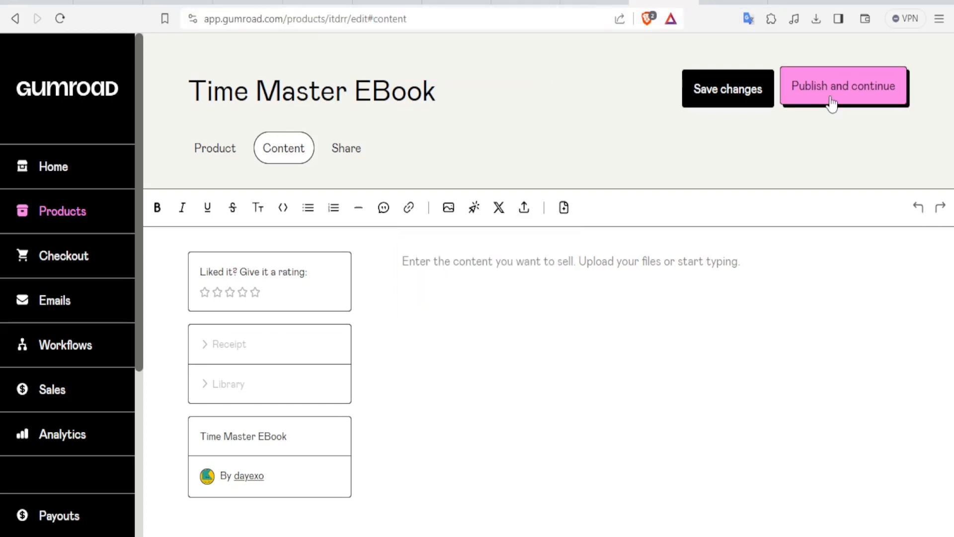
Publish the Time Master EBook and look through its sharing and Gumroad Discover settings.
left_click(831, 100)
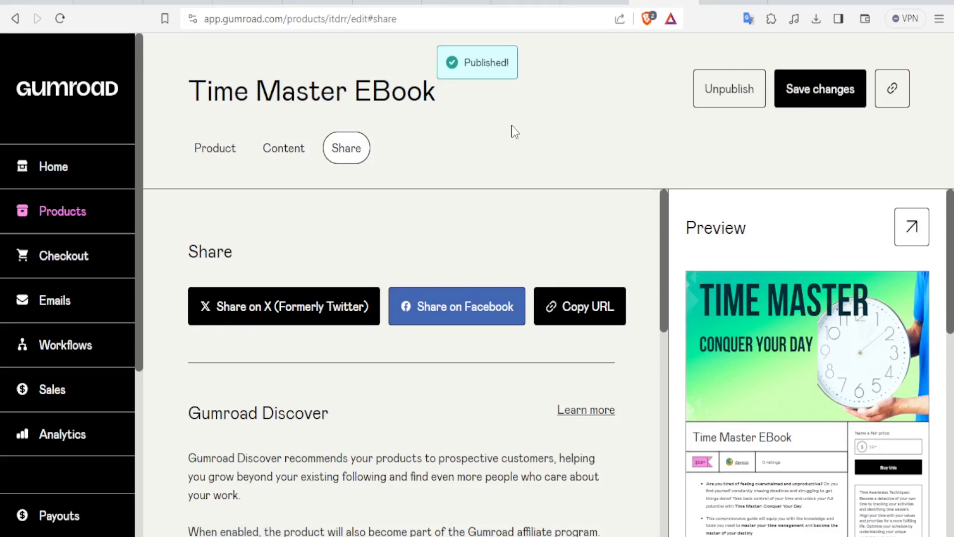
scroll(529, 226, "down", 2)
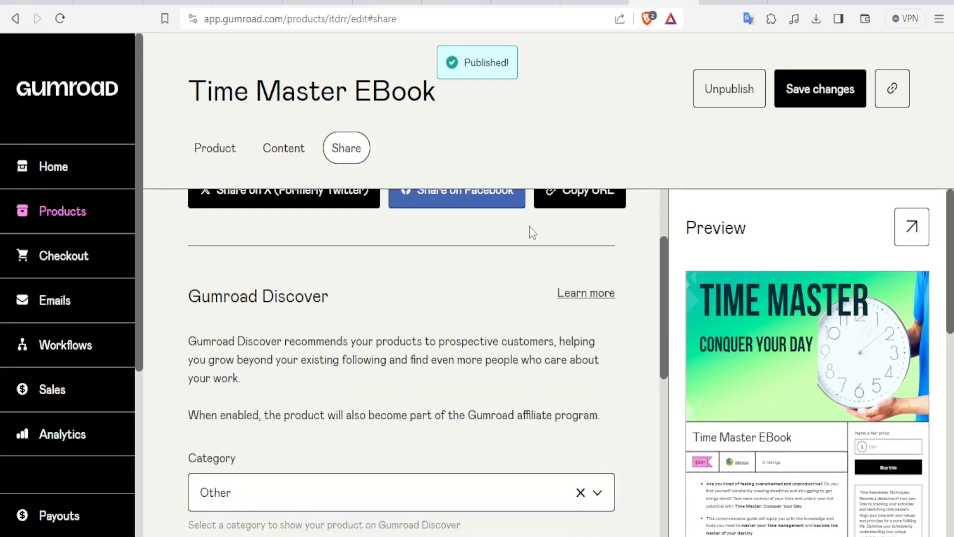
scroll(529, 225, "up", 2)
scroll(529, 225, "down", 5)
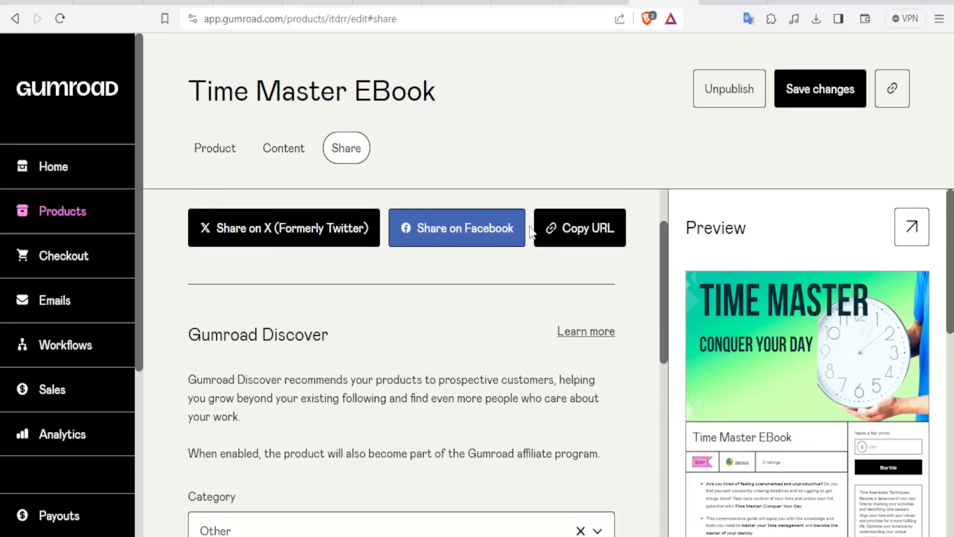
scroll(529, 225, "down", 4)
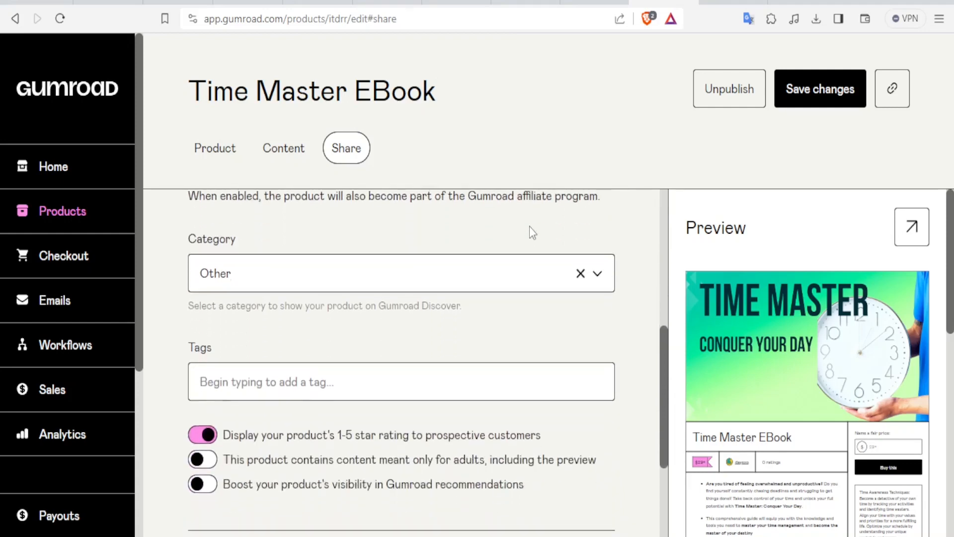
left_click_drag(662, 383, 662, 388)
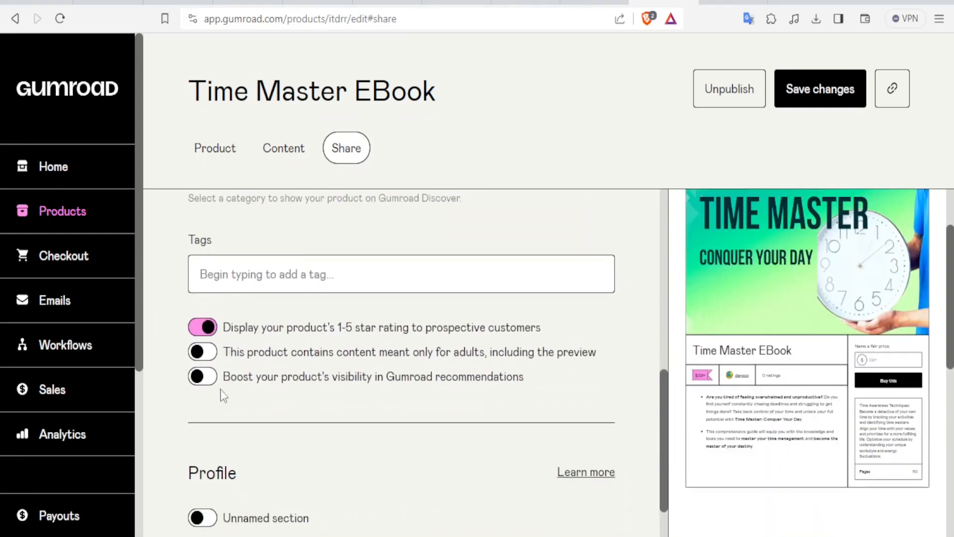
Add the tags "time" and "save" to the product's Gumroad Discover settings.
left_click(214, 276)
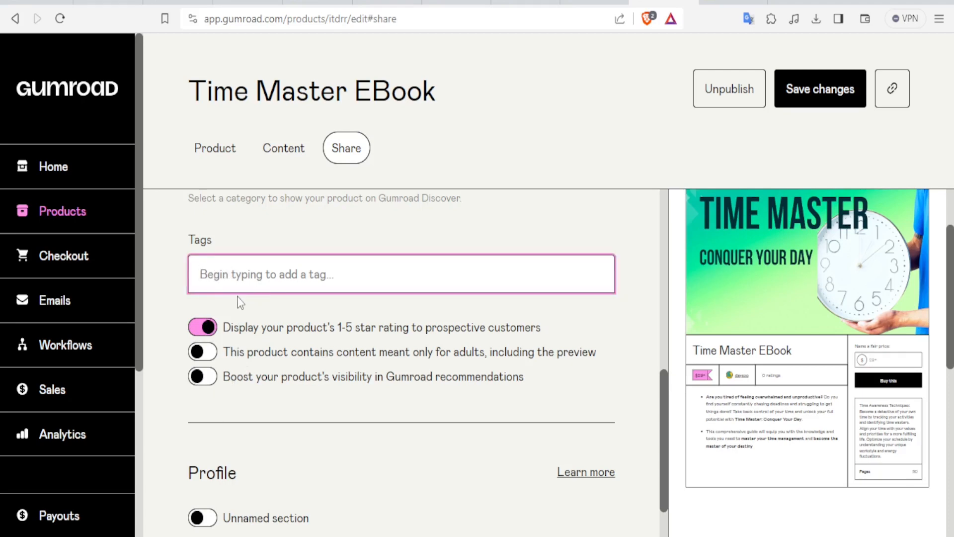
type("Time")
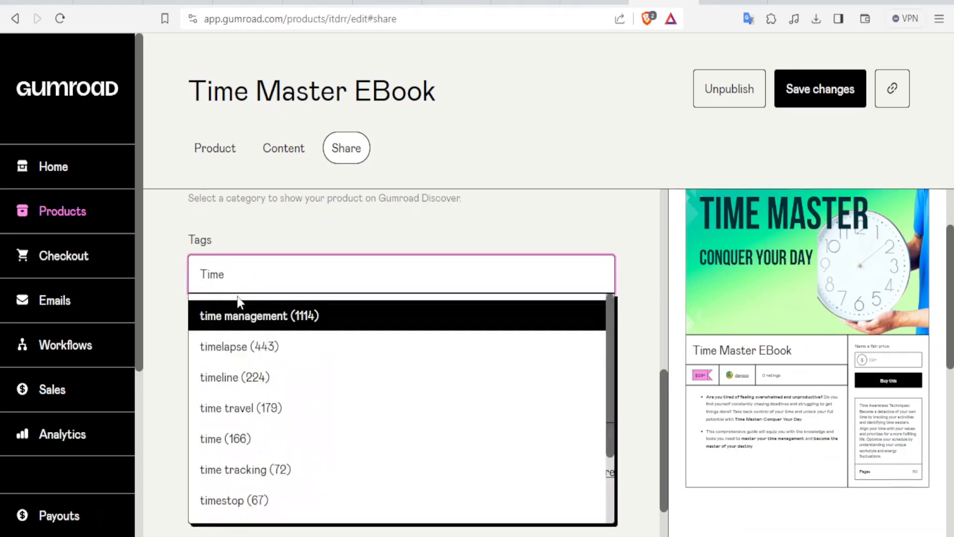
key("Return")
type("sav")
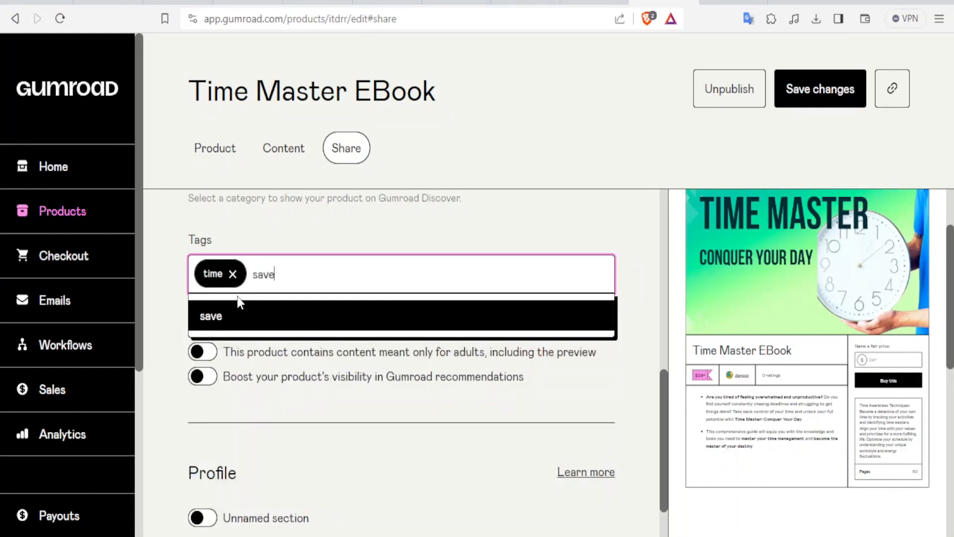
type("e")
key("Return")
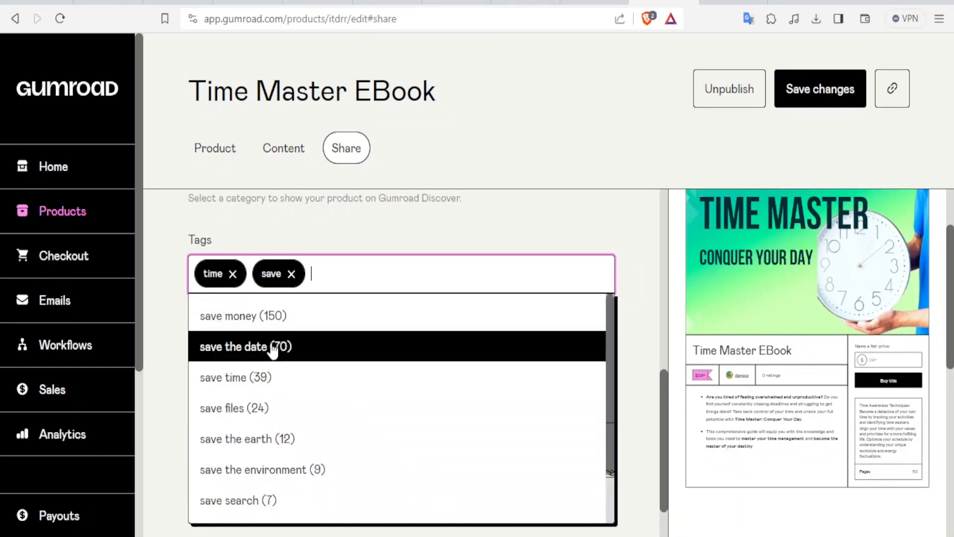
left_click(412, 237)
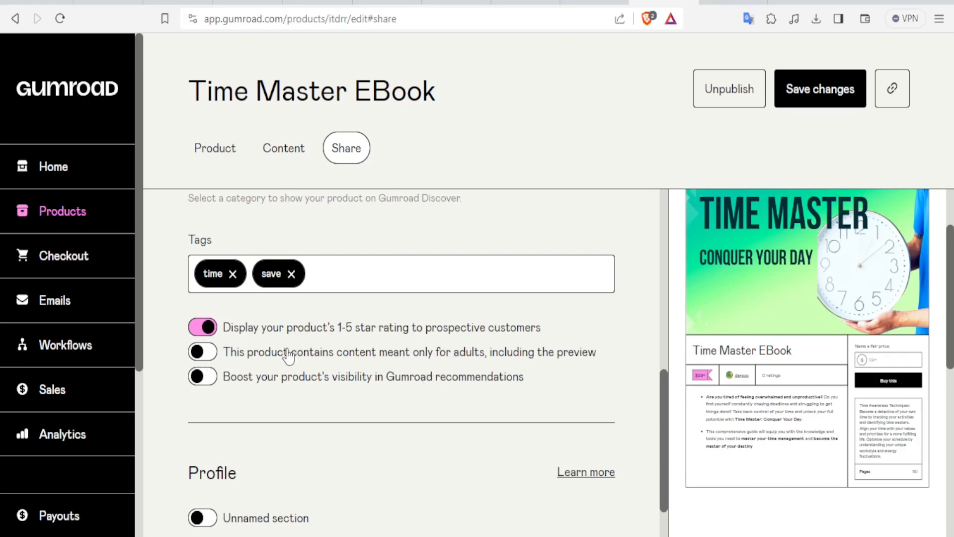
Toggle the adults-only content setting on and back off, and save the product's sharing changes.
left_click(199, 351)
left_click(198, 355)
left_click(790, 90)
Open the store's checkout settings and show the checkout form options.
left_click(68, 256)
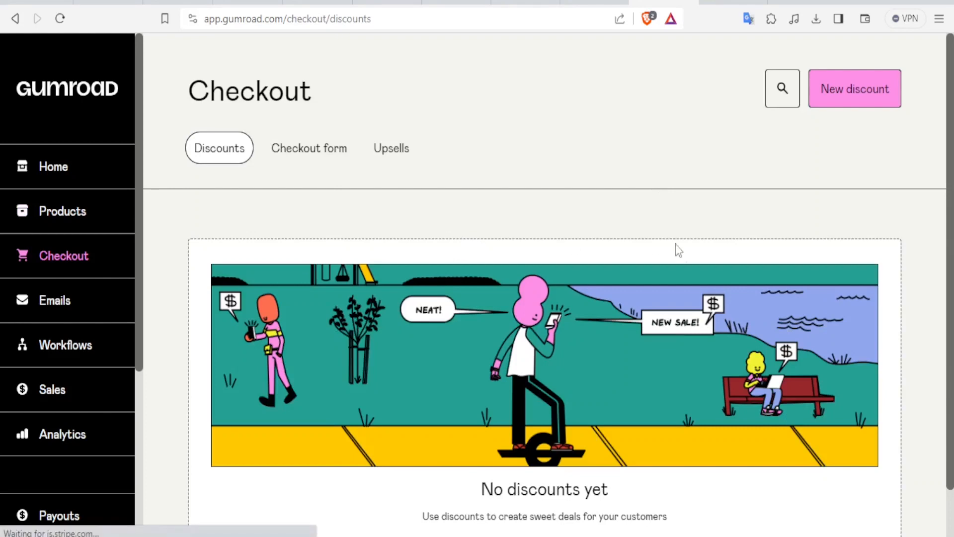
left_click(298, 149)
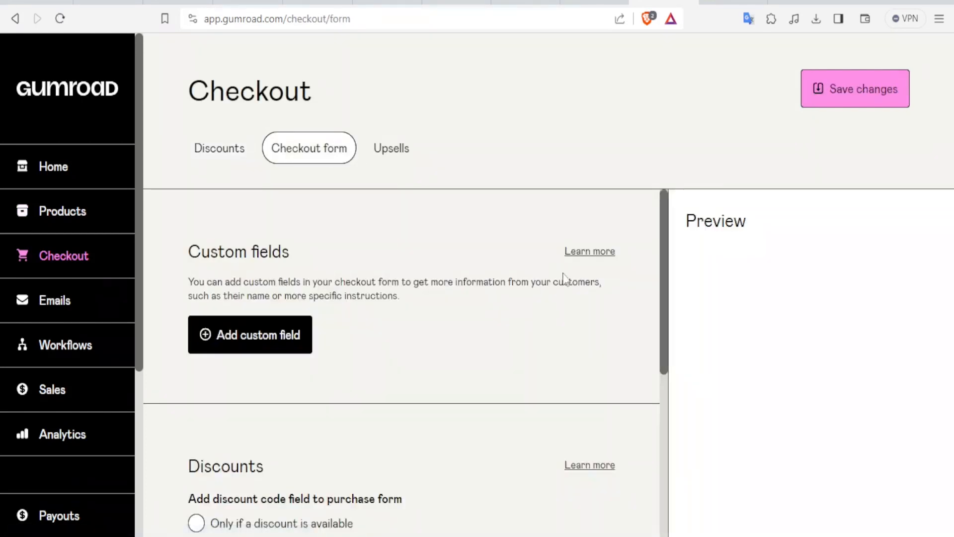